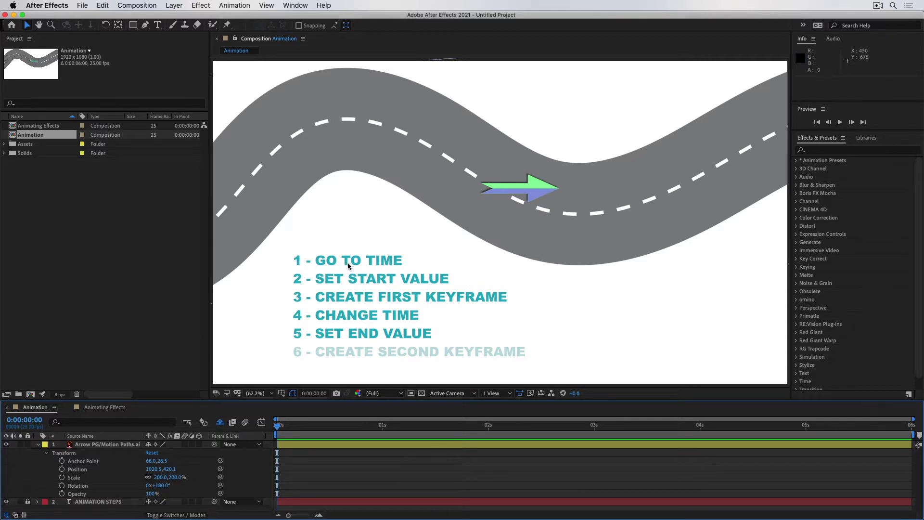
At 1 second, place the arrow at the road's left end, about 36, 491, and create its first Position keyframe
left_click(518, 196)
left_click(310, 186)
left_click(516, 193)
left_click(353, 263)
left_click(519, 191)
left_click_drag(278, 426, 384, 434)
left_click_drag(526, 192, 238, 214)
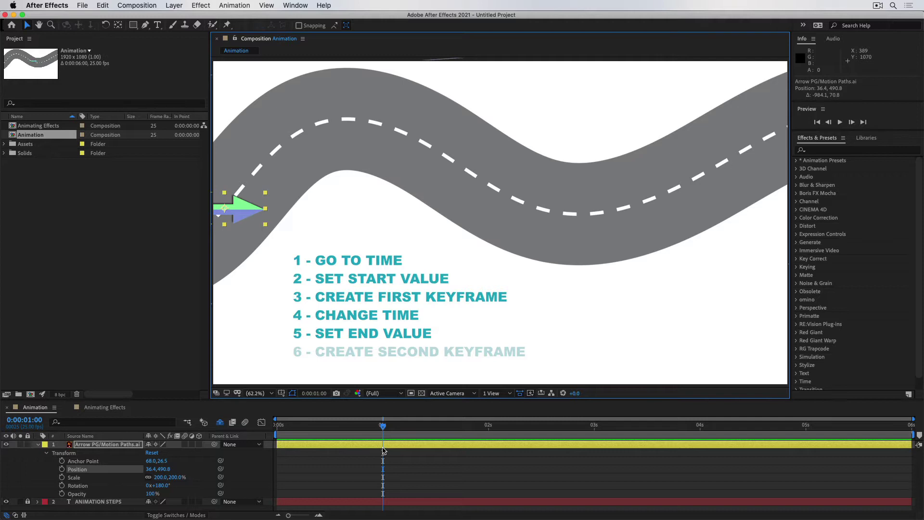
left_click(63, 470)
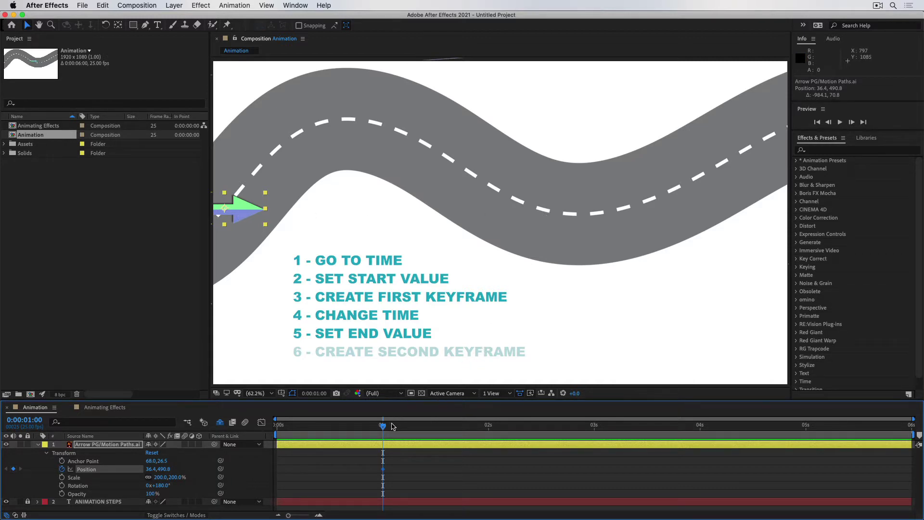
Add a second Position keyframe at 3 seconds with the arrow at about 1050, 467, and preview the animation from the start
left_click_drag(385, 426, 595, 435)
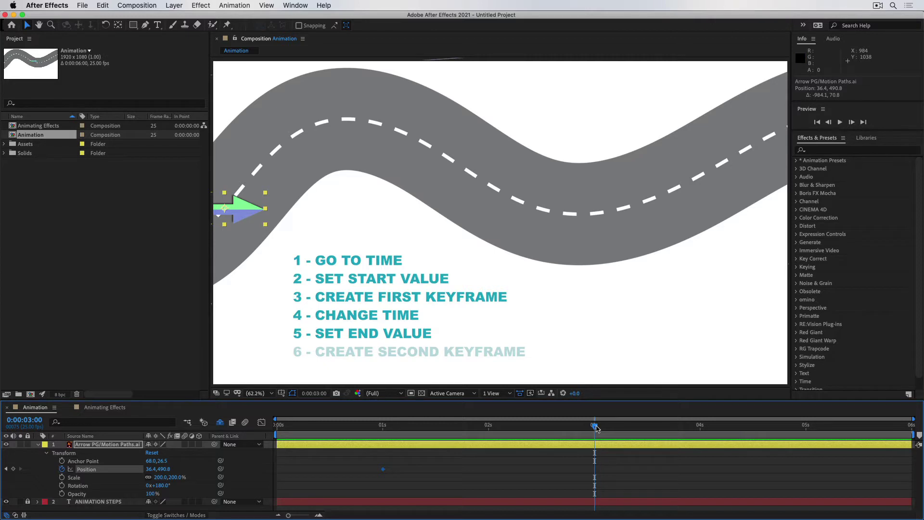
left_click_drag(228, 198, 540, 203)
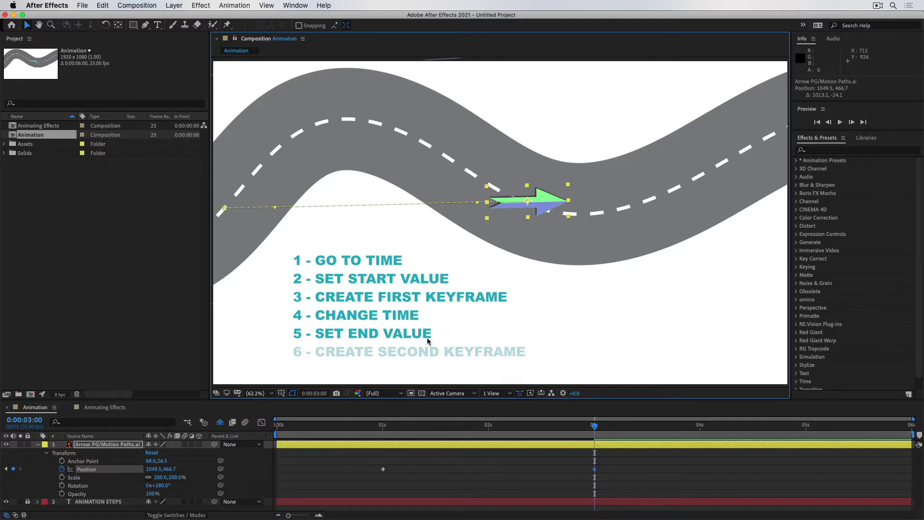
left_click_drag(299, 432, 271, 435)
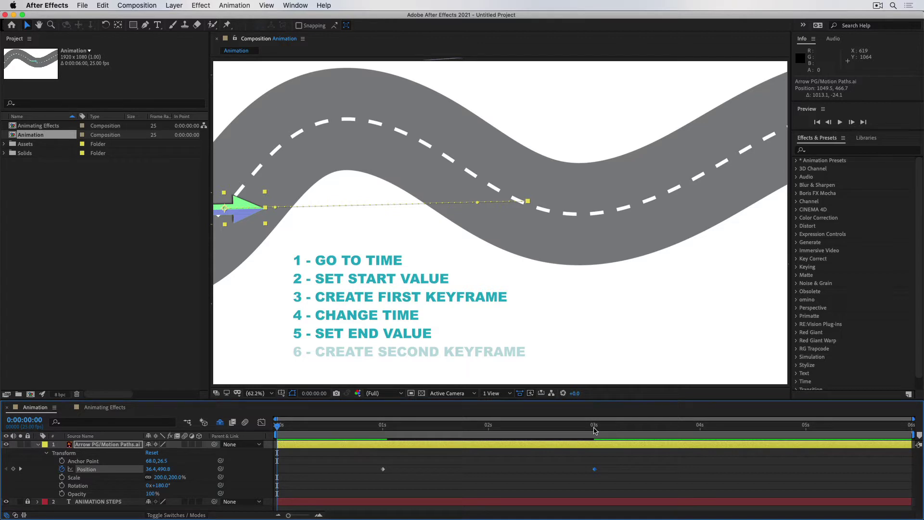
key("space")
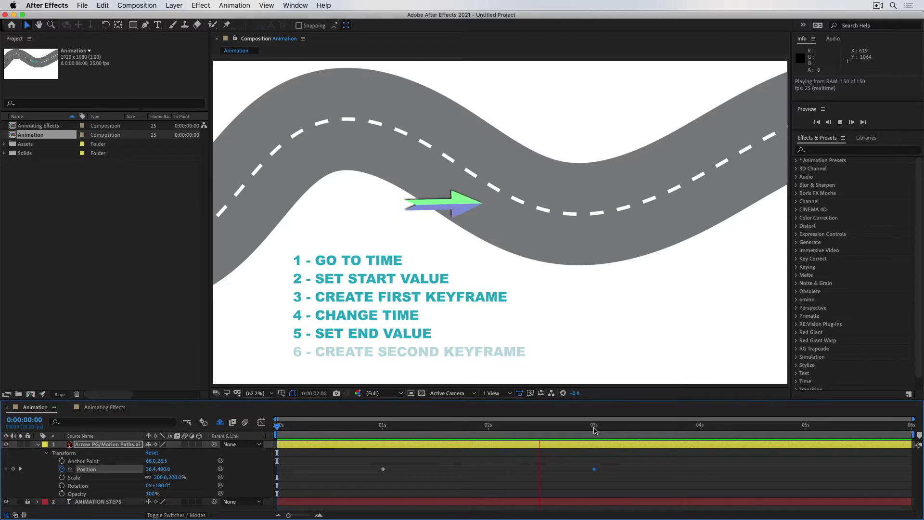
key("space")
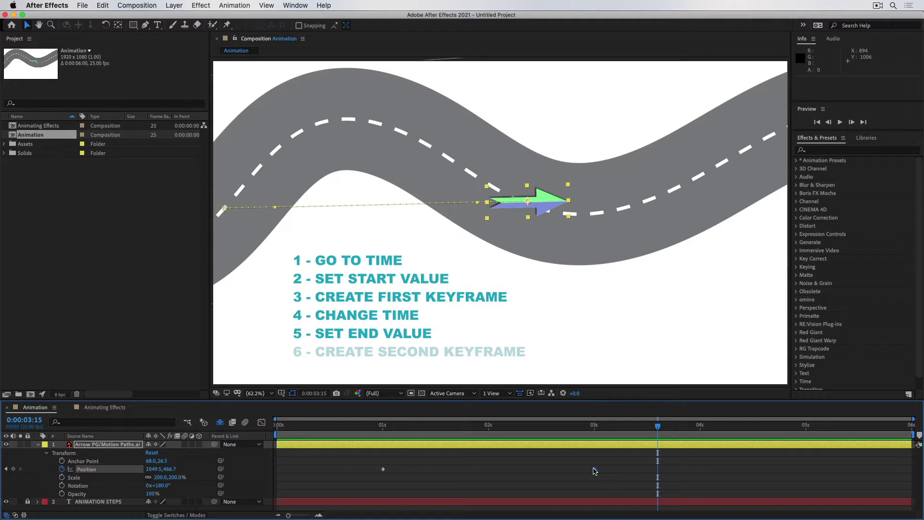
Move the arrow's second Position keyframe to 2 seconds and preview the faster motion from the start
mouse_move(596, 472)
left_click_drag(596, 471, 492, 476)
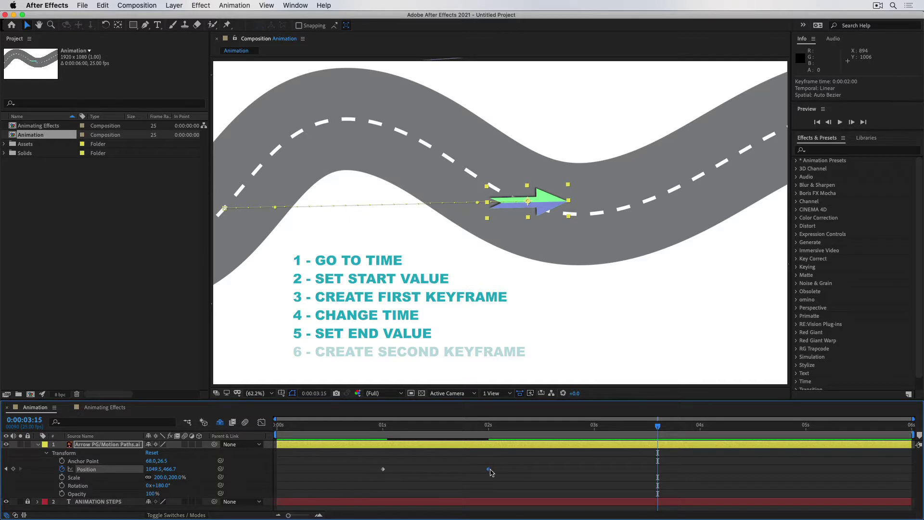
left_click(345, 425)
left_click_drag(331, 430, 273, 431)
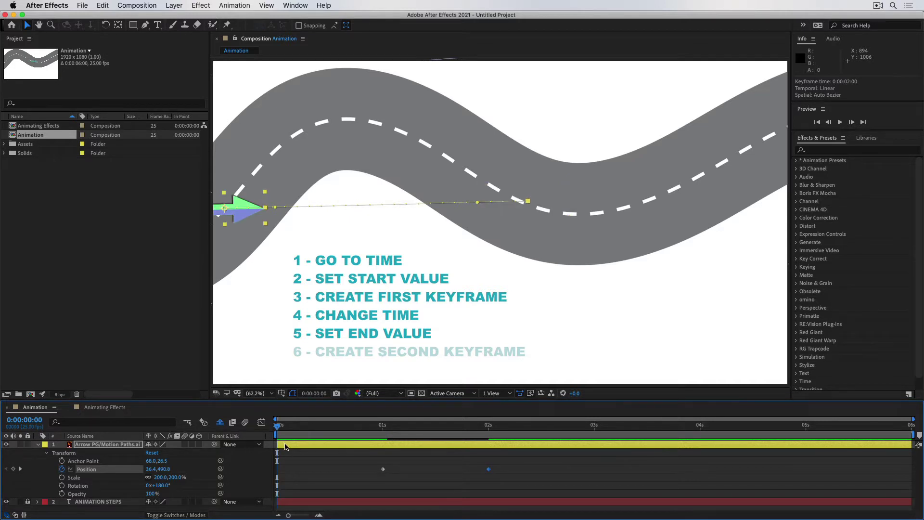
key("space")
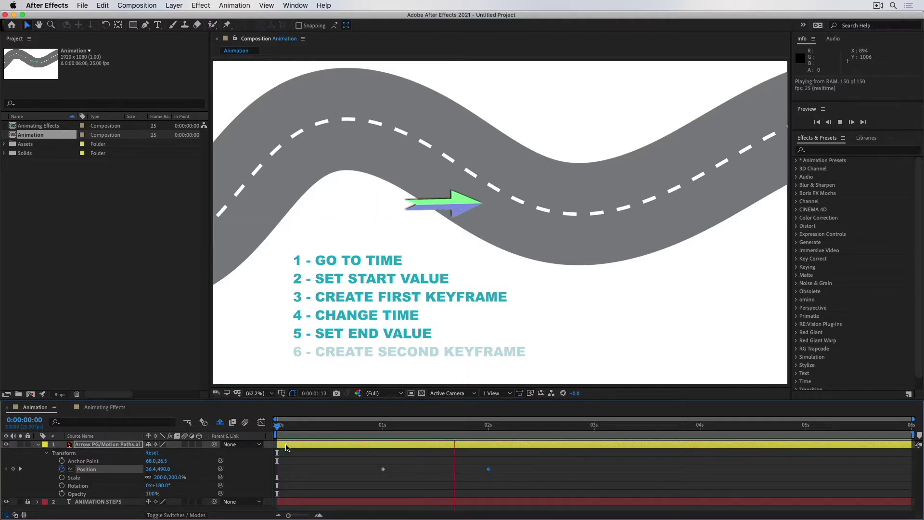
key("space")
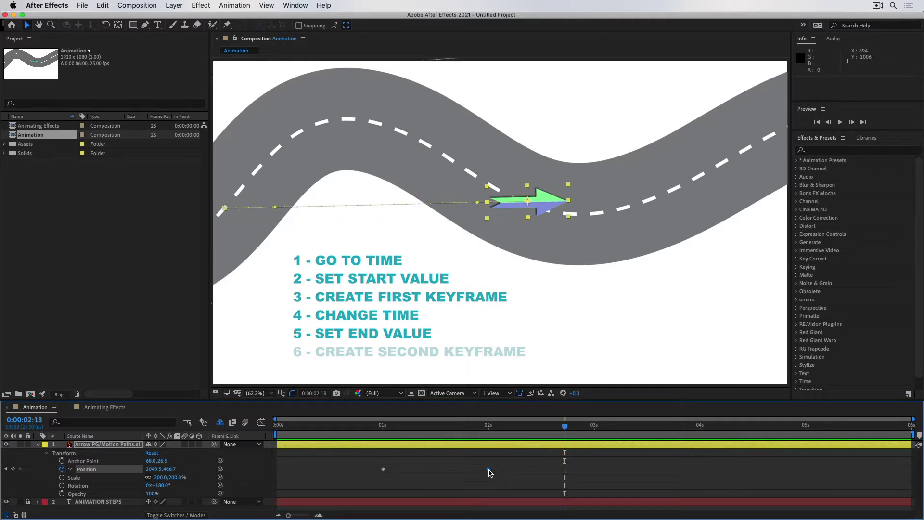
Move the second Position keyframe closer to the first, to 1:08, and preview the animation from the start
left_click_drag(489, 469, 421, 478)
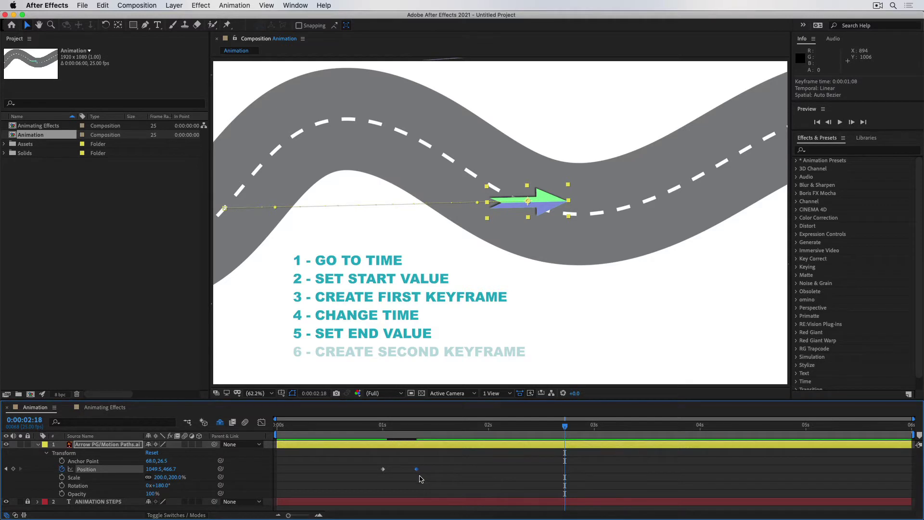
left_click_drag(374, 439, 260, 429)
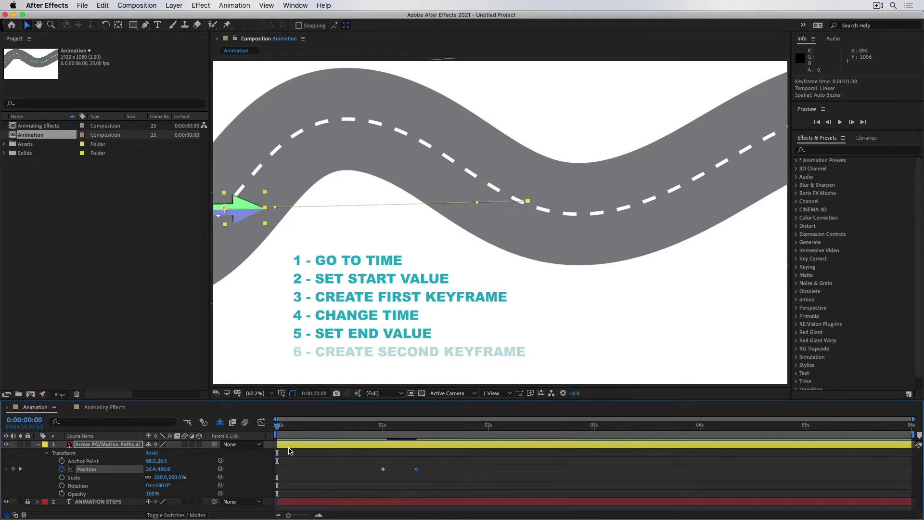
left_click(291, 449)
key("space")
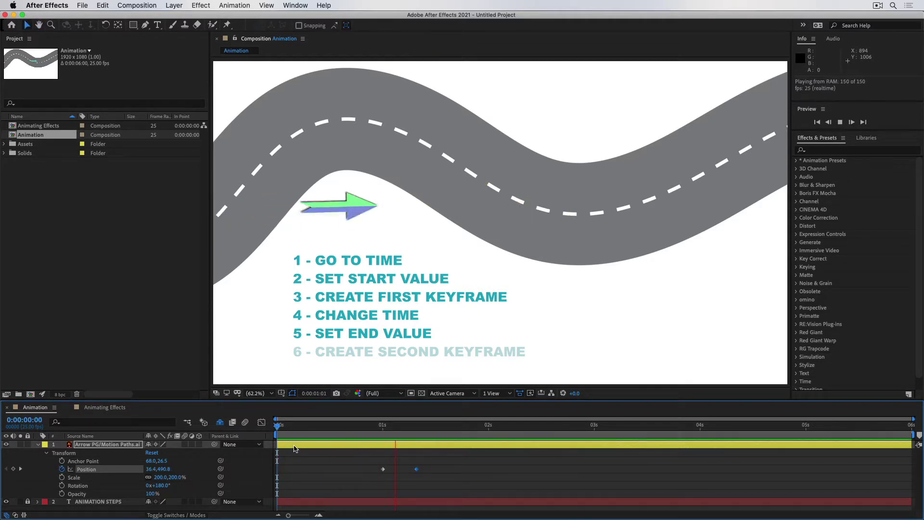
left_click(294, 449)
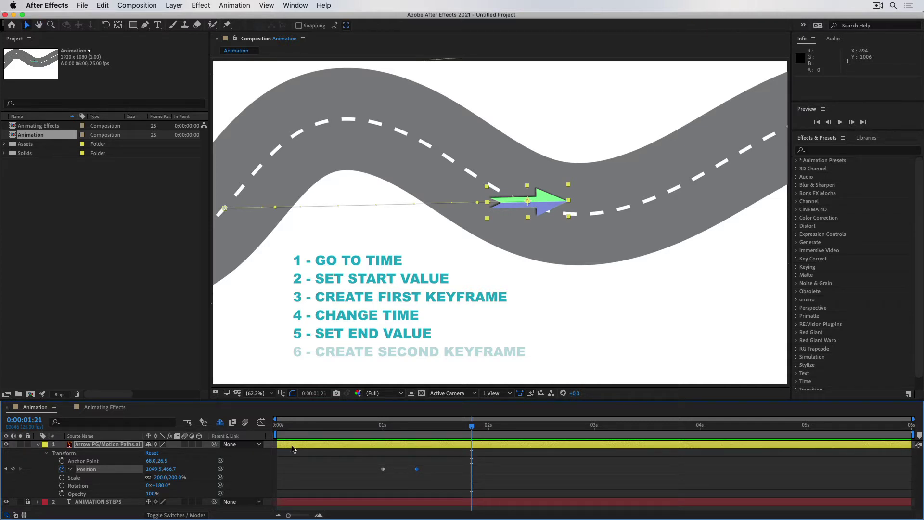
Try the second Position keyframe at 4:06 with a preview, and move both it and the current time to 2:12
left_click_drag(418, 473, 726, 470)
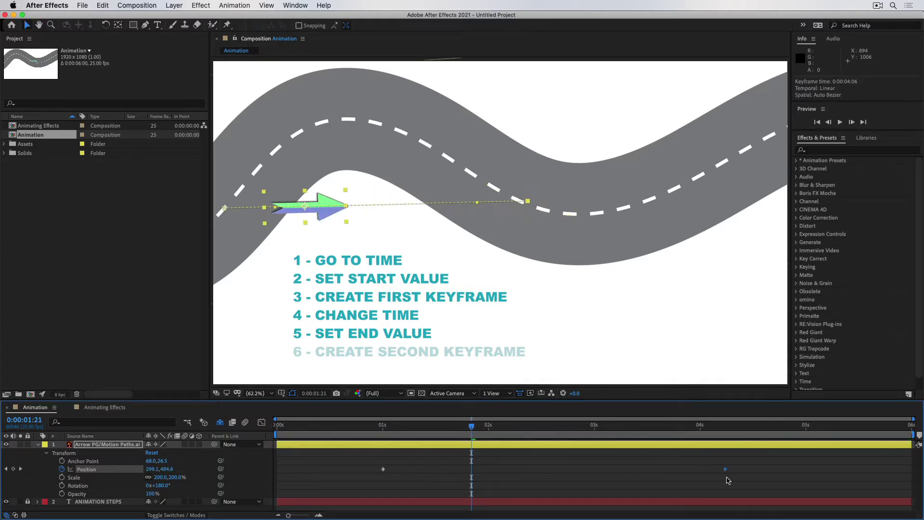
key("space")
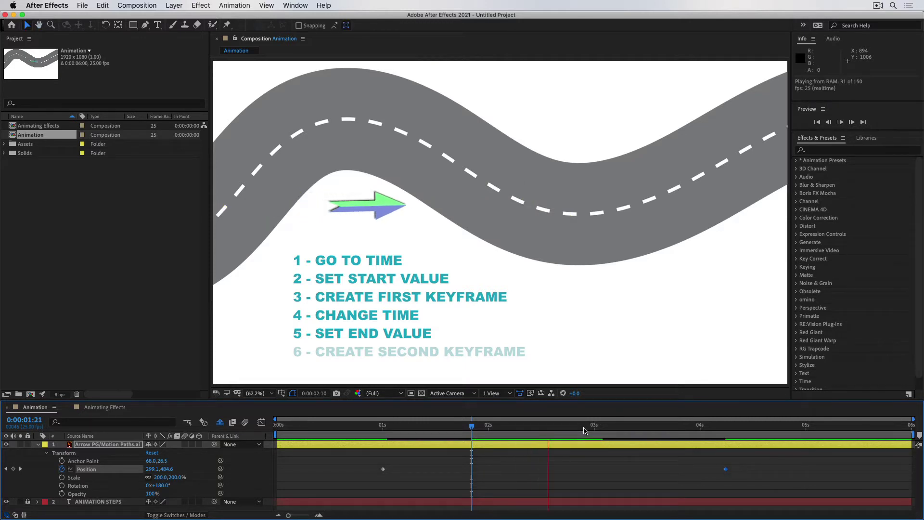
key("space")
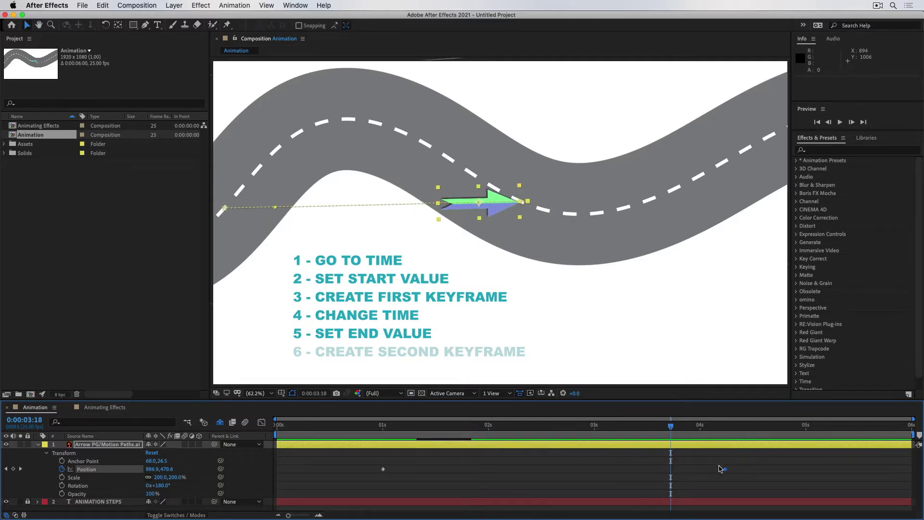
left_click_drag(726, 471, 539, 468)
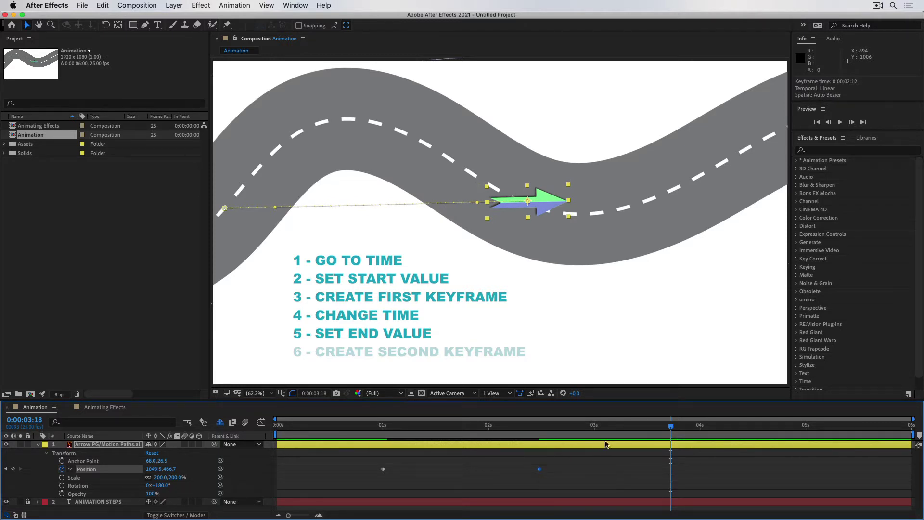
left_click_drag(661, 430, 540, 433)
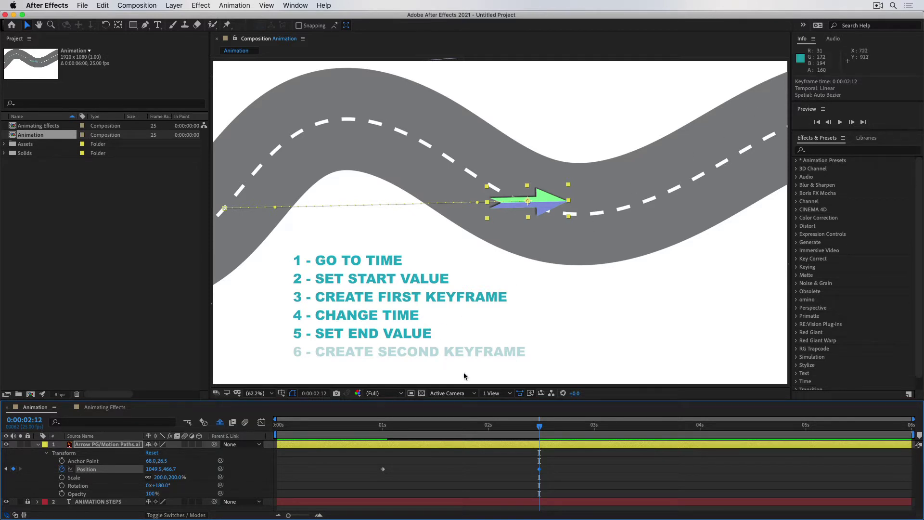
Add a third Position keyframe at 5:24 with the arrow at the road's right end, about 1820, 229, and preview the animation from the start
left_click_drag(541, 427, 896, 432)
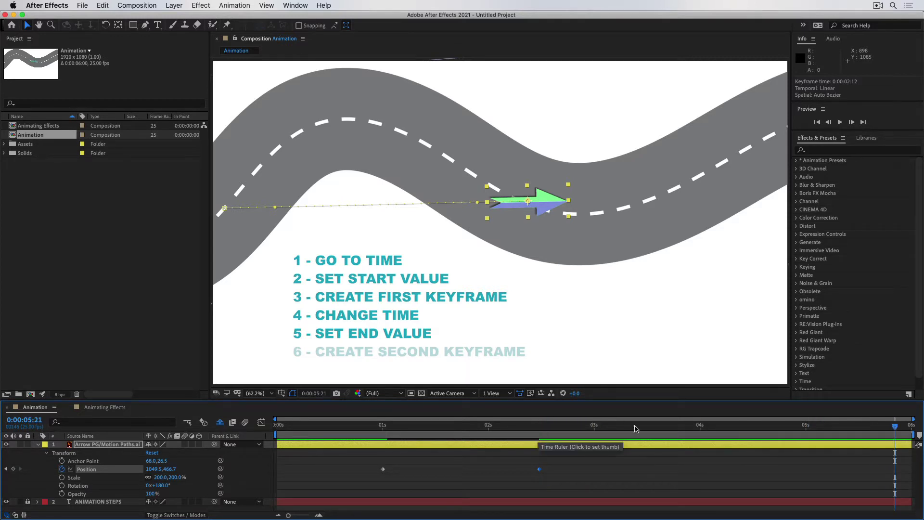
left_click_drag(895, 428, 911, 430)
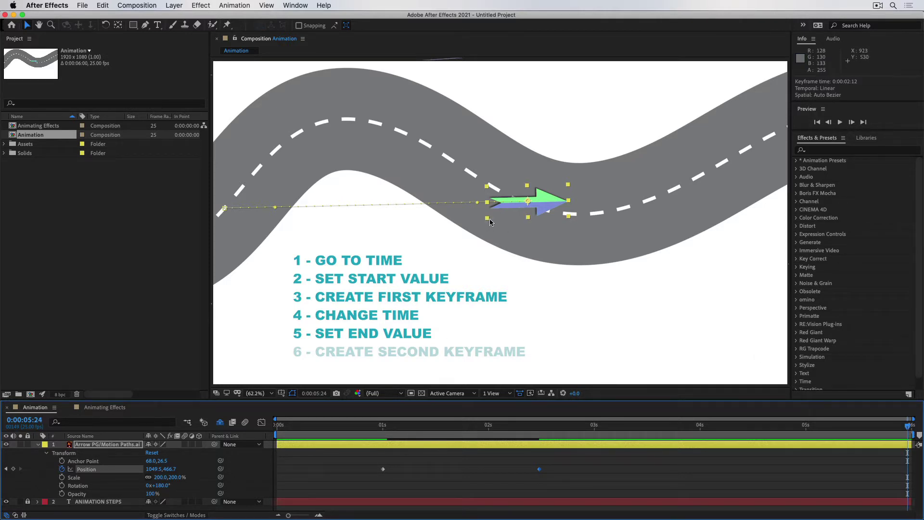
left_click_drag(503, 204, 736, 135)
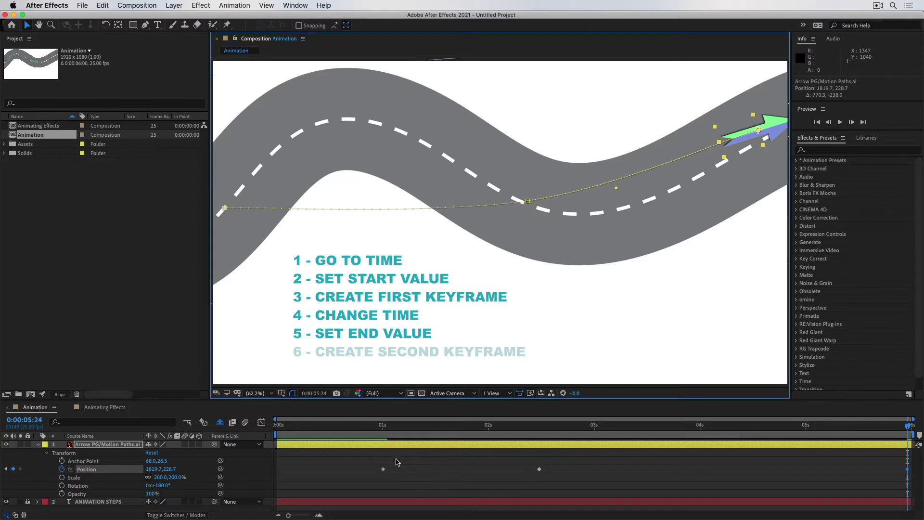
left_click(368, 435)
key("Home")
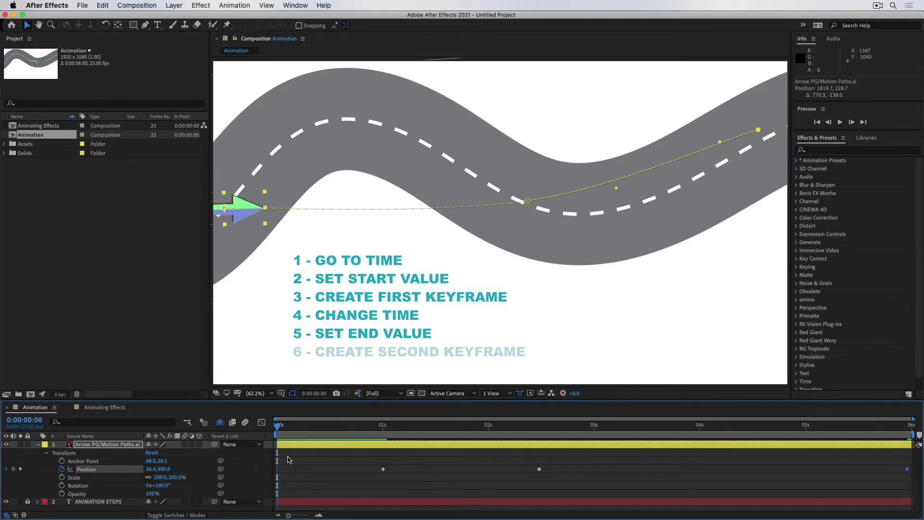
key("space")
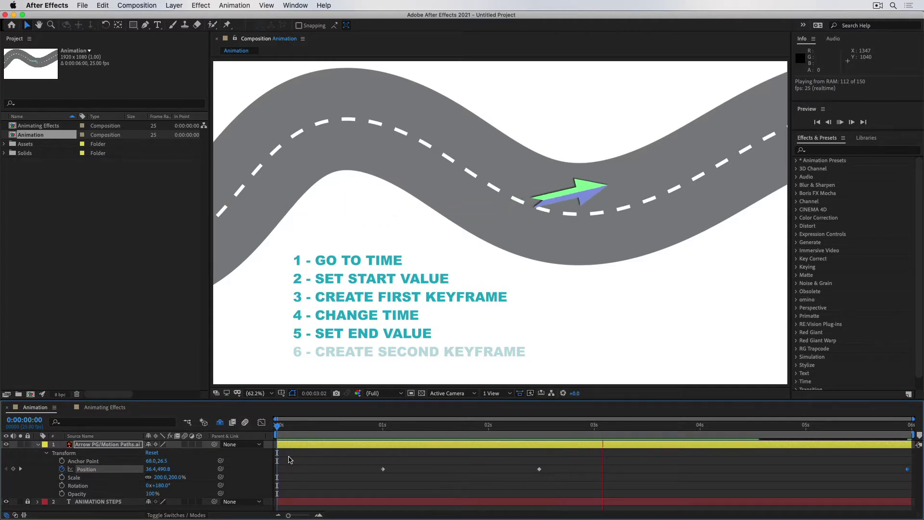
key("space")
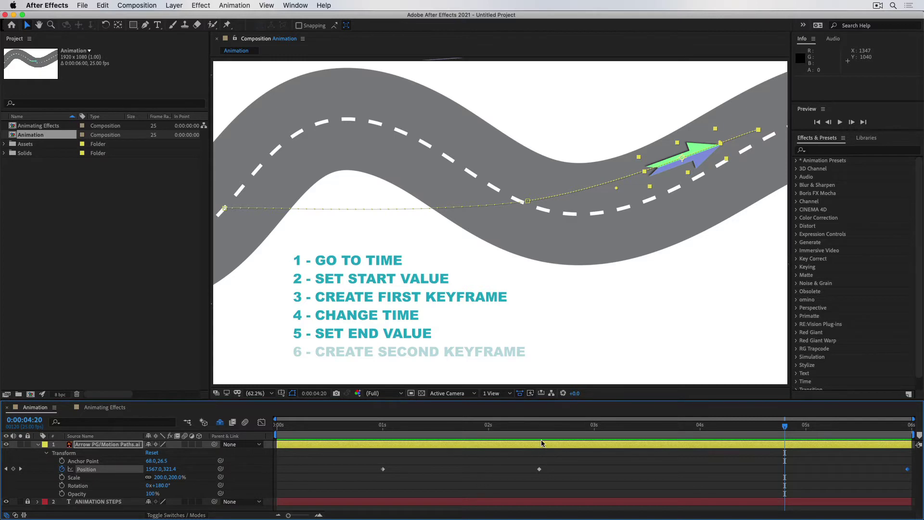
Move the middle Position keyframe to about 1:11, just after the first one, and preview the animation from the start
left_click(540, 470)
left_click_drag(536, 469, 888, 489)
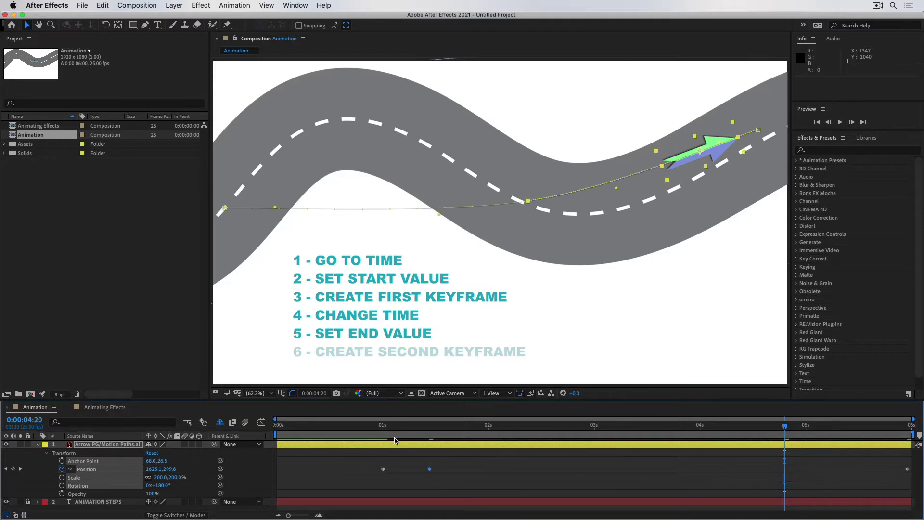
left_click(280, 425)
left_click(291, 453)
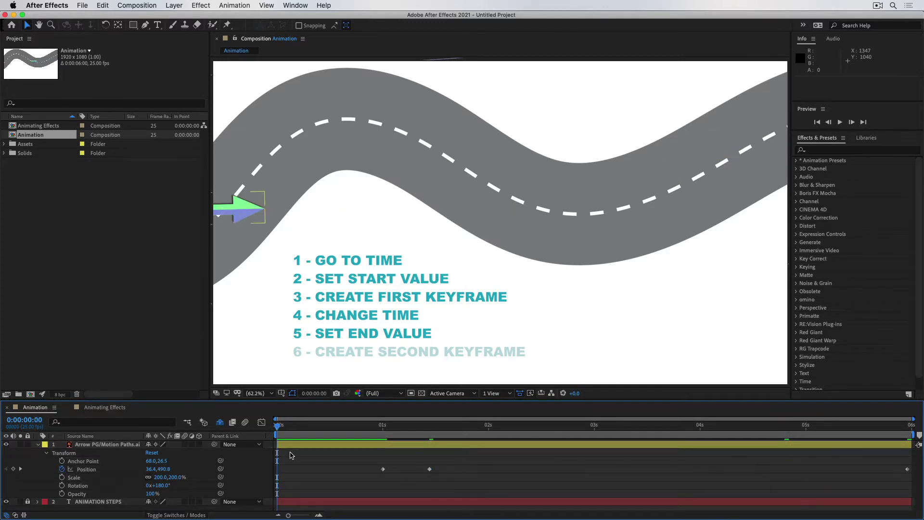
key("space")
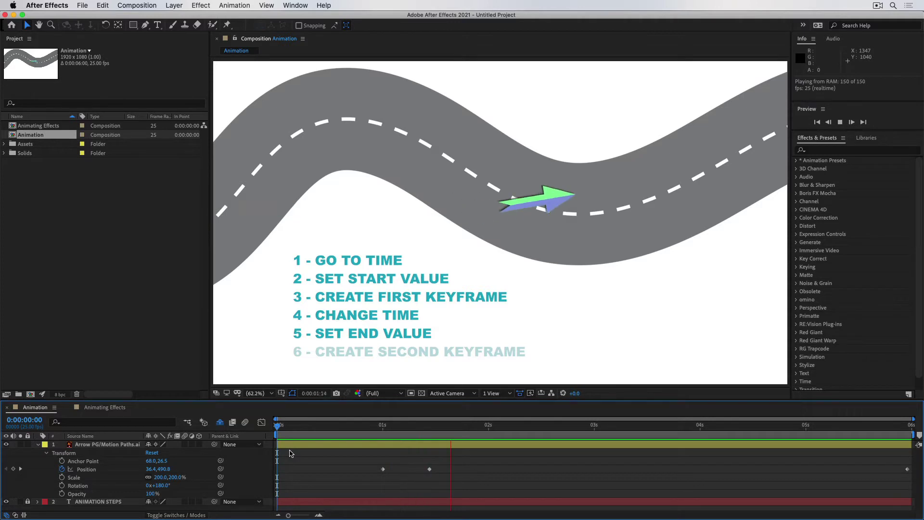
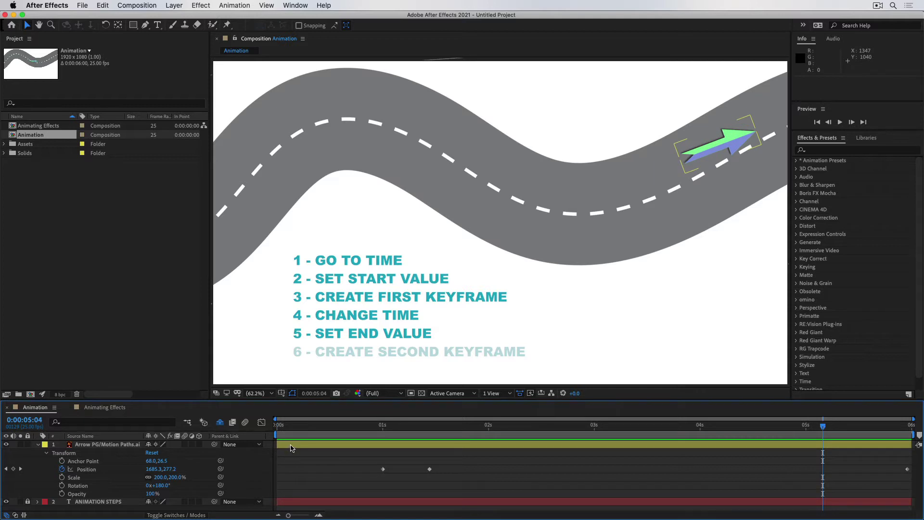
Bend the motion path along the dashed line, placing the first keyframe's handle at about 326, 164 and the middle keyframe's at about 447, 96, and preview
left_click(291, 447)
left_click(225, 208)
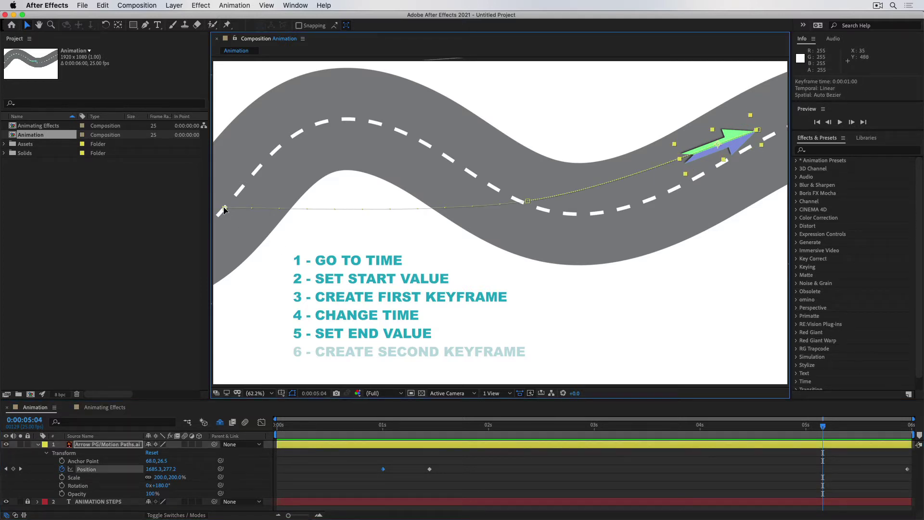
left_click_drag(275, 207, 311, 111)
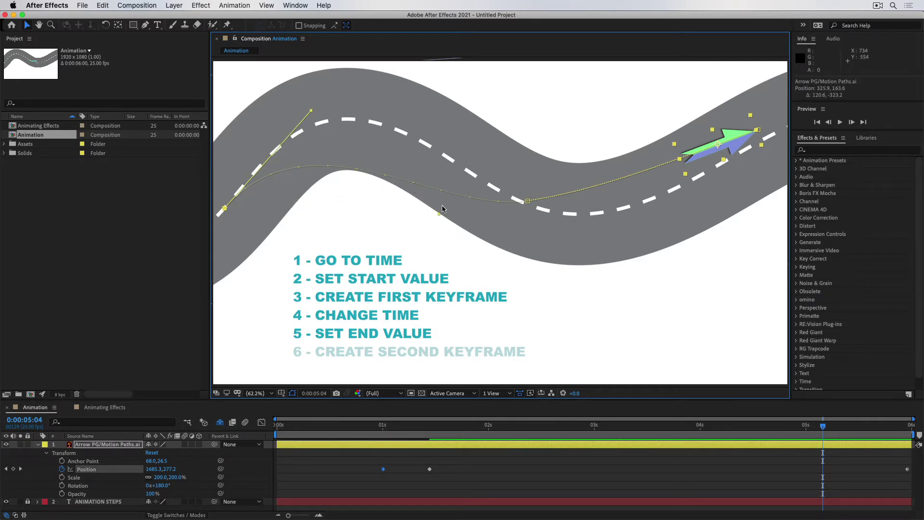
left_click_drag(439, 213, 344, 85)
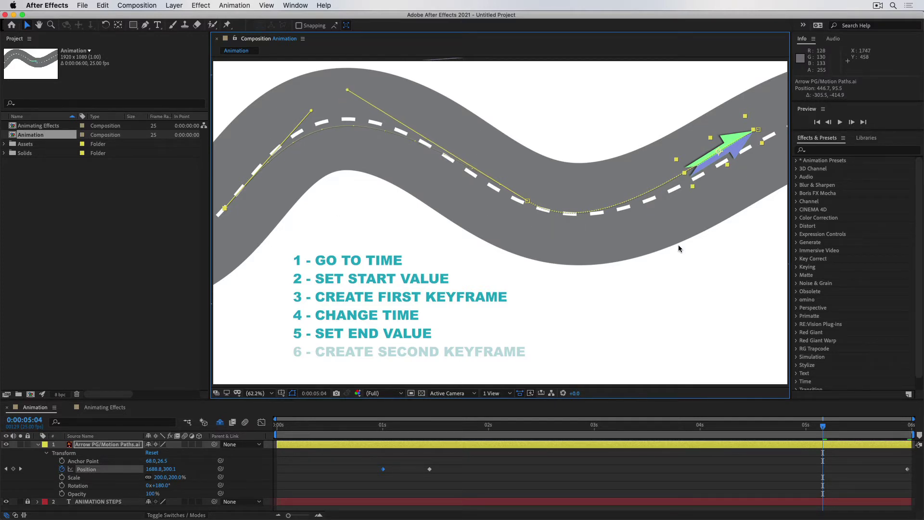
key("space")
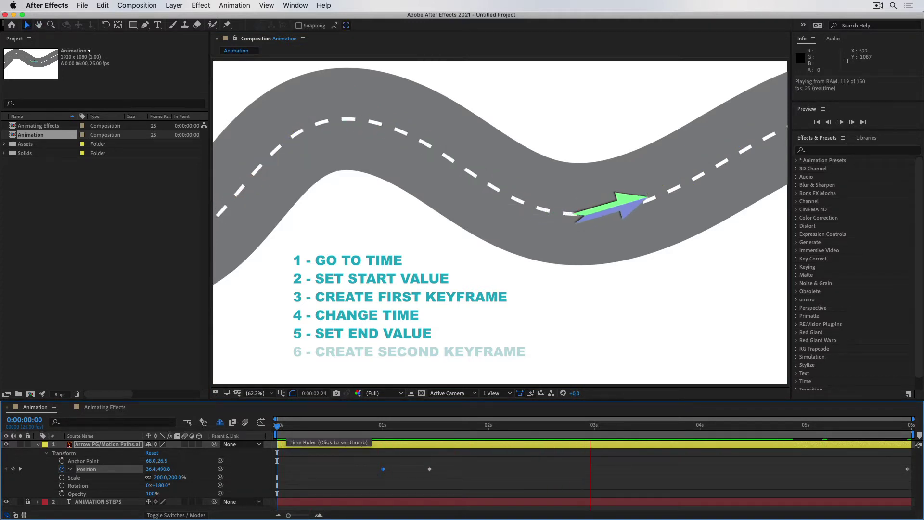
key("space")
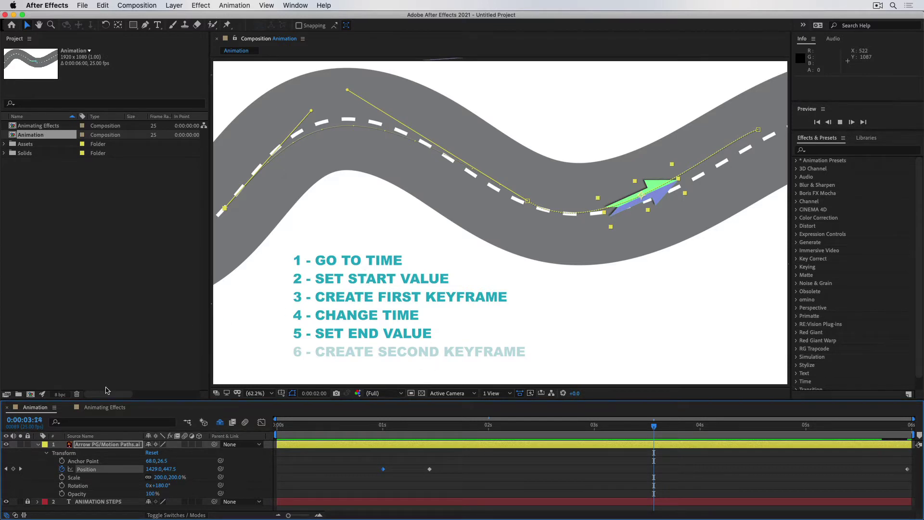
Switch to the Animating Effects composition, search for the Lumetri Color effect, and apply it to the Animating Effects.mp4 footage
left_click(103, 407)
key("super+5")
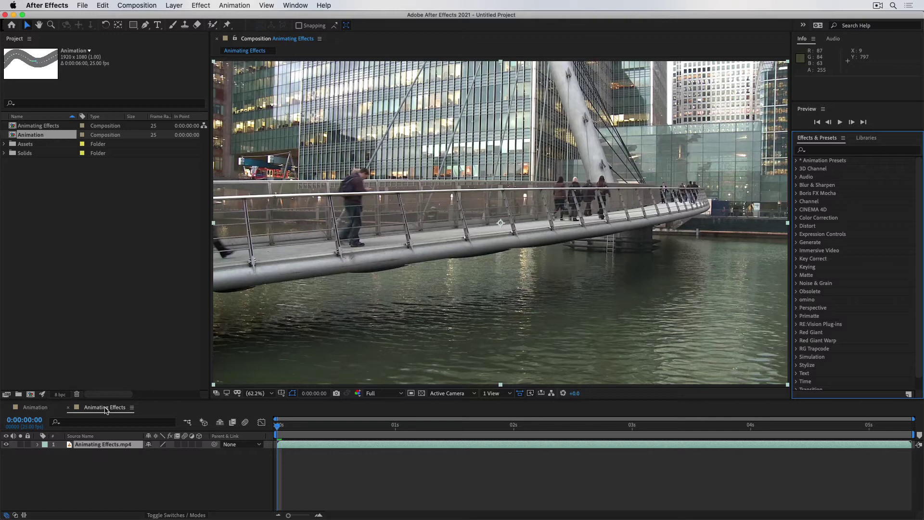
left_click(501, 261)
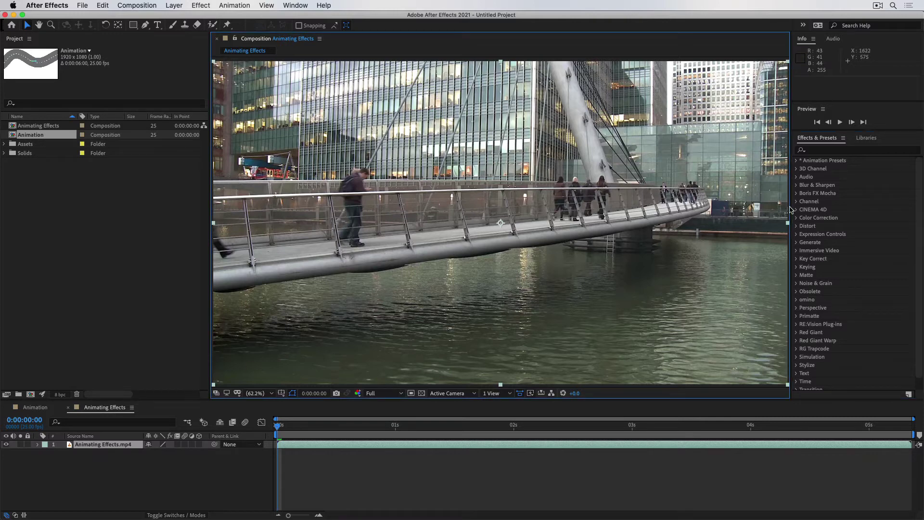
left_click(835, 151)
left_click(833, 151)
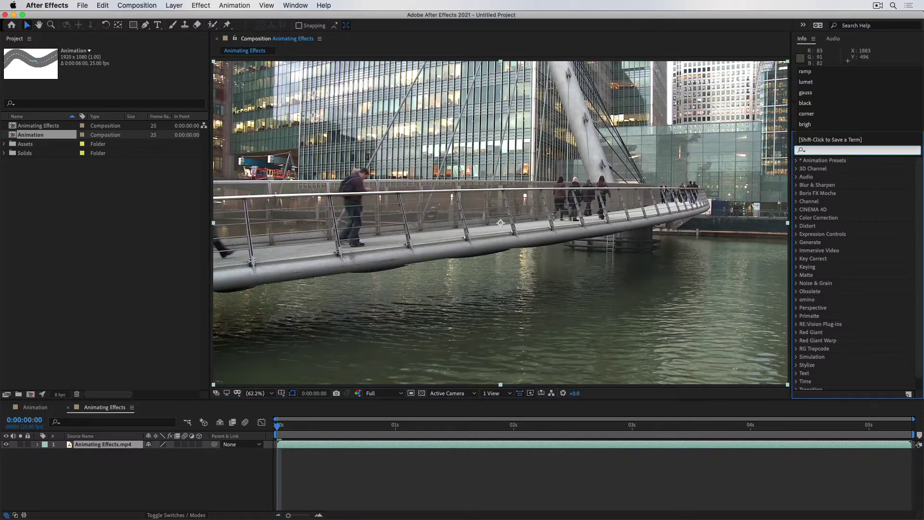
type("lu")
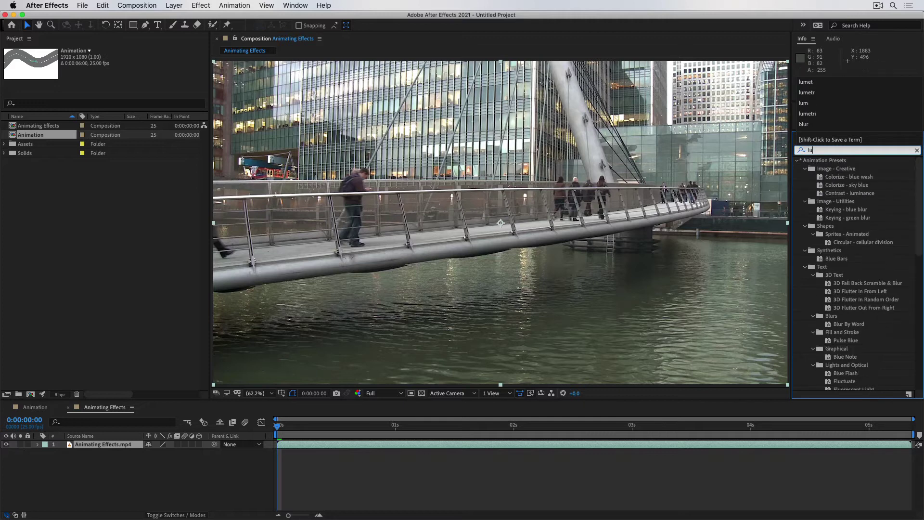
type("metri")
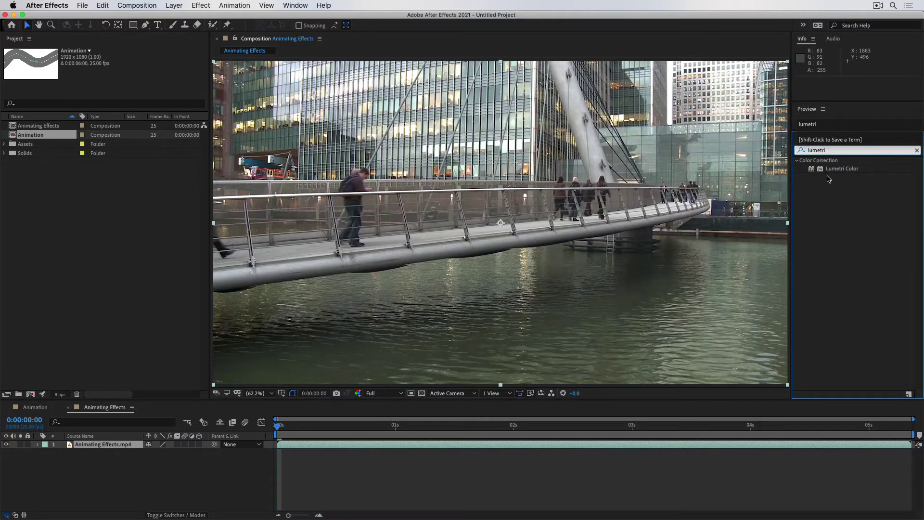
left_click_drag(840, 169, 598, 232)
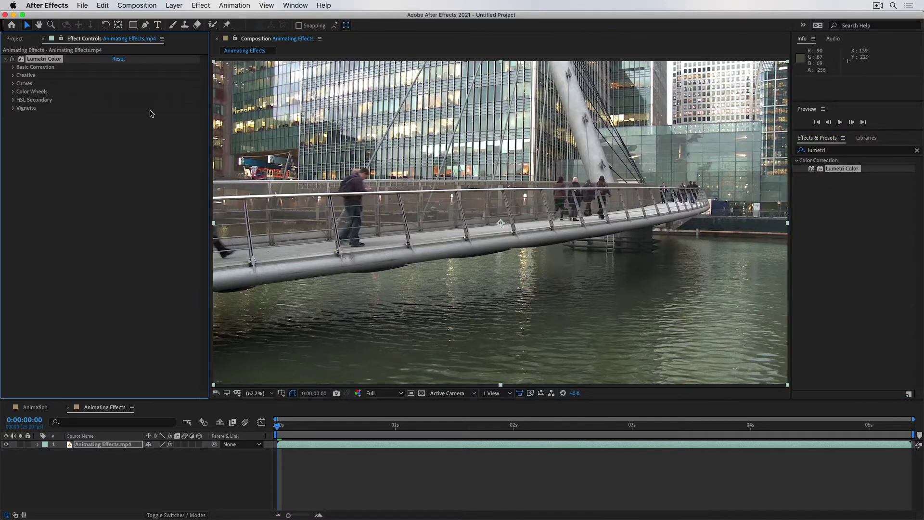
Expand Lumetri Color's Basic Correction settings, try lowering the footage's Saturation, and undo that change
left_click(13, 67)
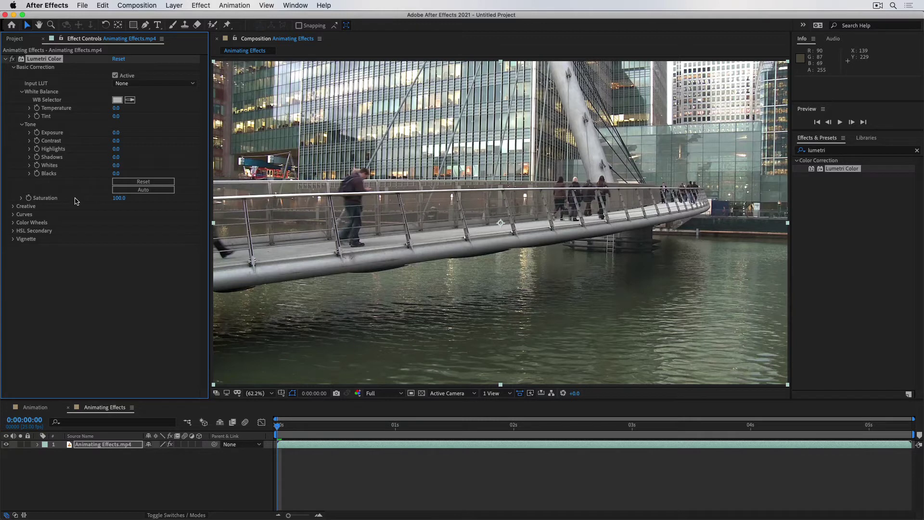
left_click_drag(118, 198, 2, 224)
key("super+z")
Copy the ANIMATION STEPS text layer from the Animation composition into Animating Effects and move it over the water to about 1075, 700
left_click(43, 407)
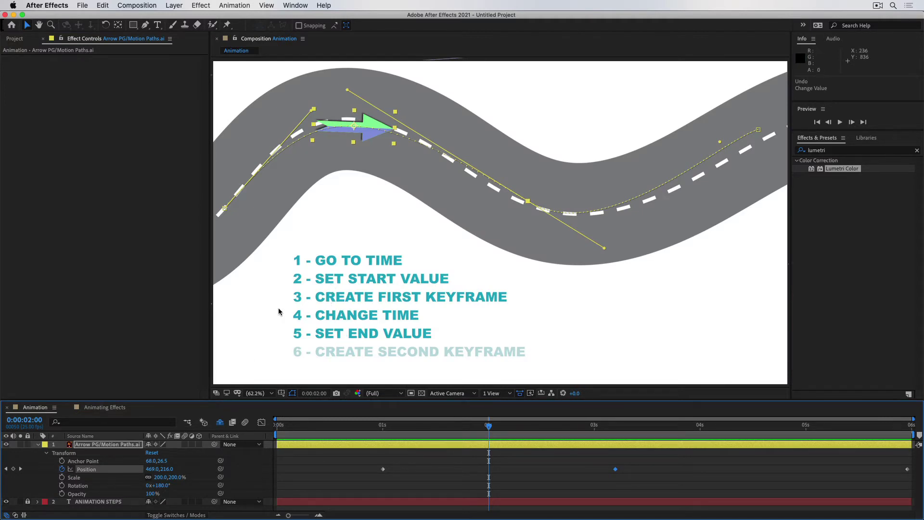
left_click(96, 502)
key("super+c")
left_click(105, 407)
key("super+v")
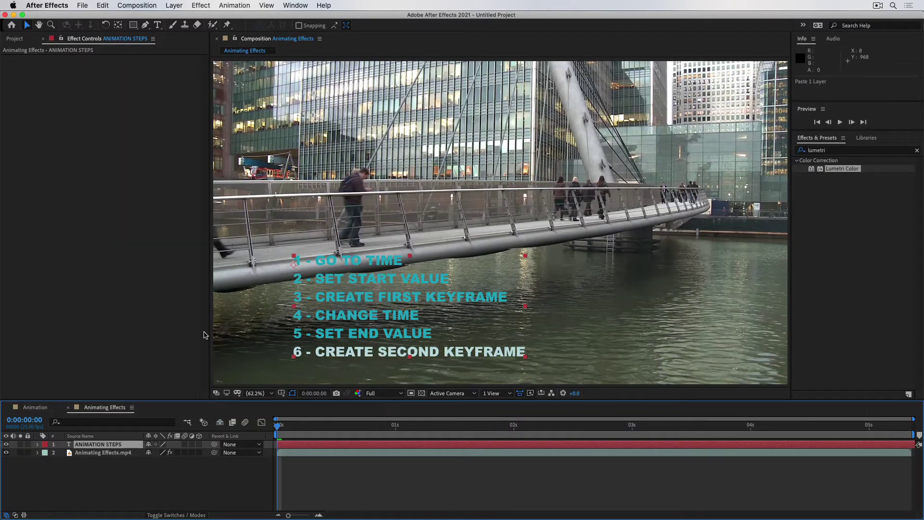
left_click_drag(436, 294, 568, 301)
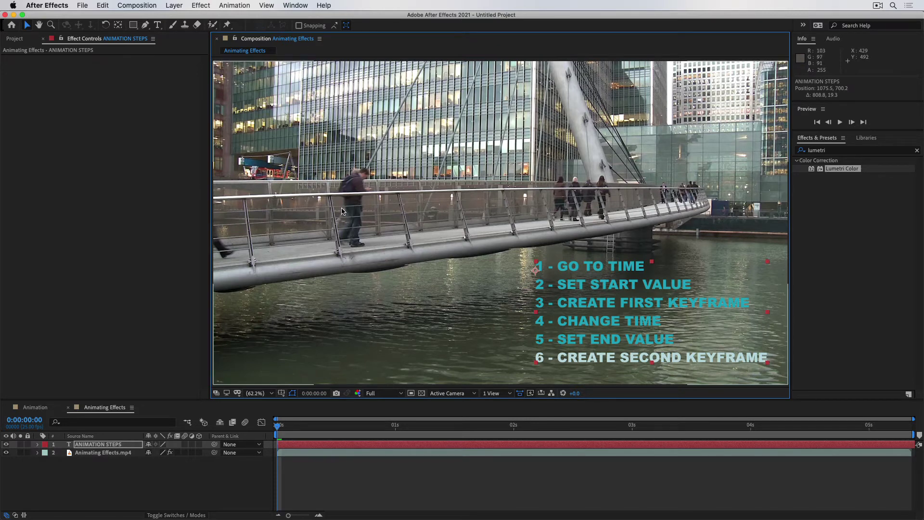
At time 0:00, set the Animating Effects.mp4 layer's Lumetri Saturation to 0 and create its first keyframe
left_click(302, 435)
key("space")
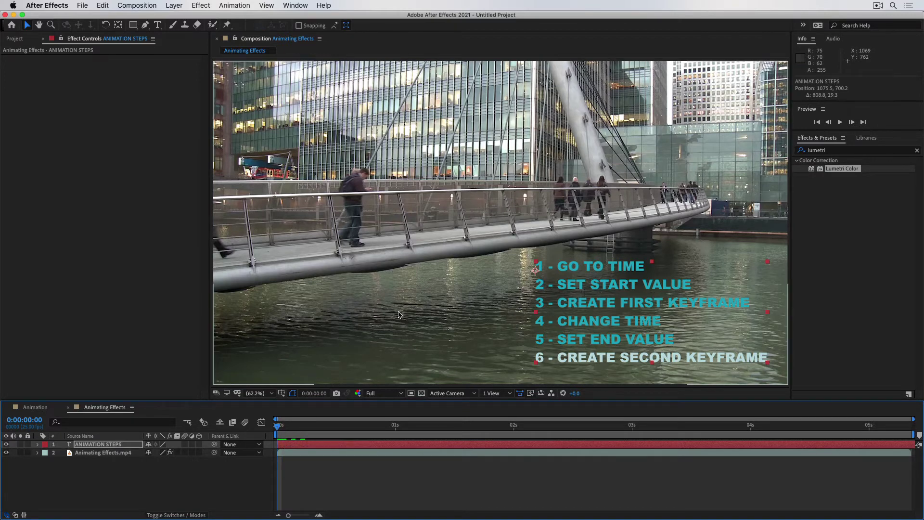
left_click(137, 452)
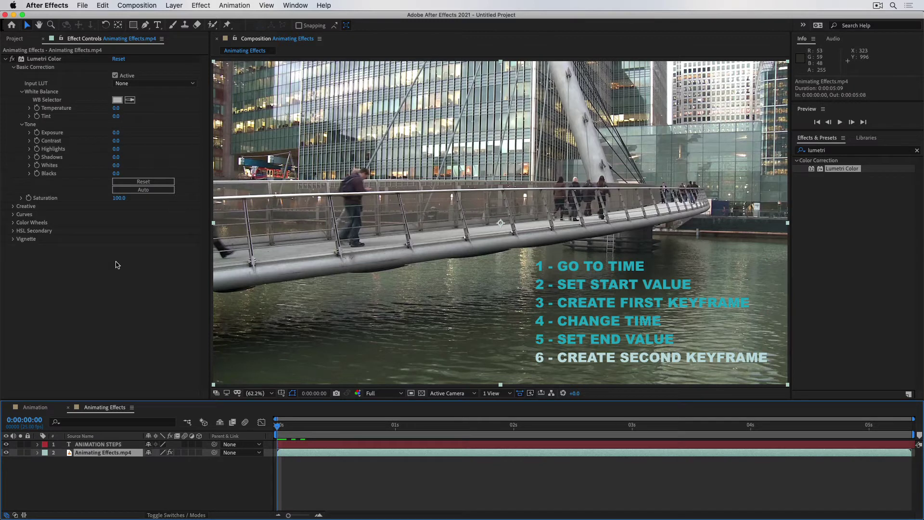
left_click(119, 198)
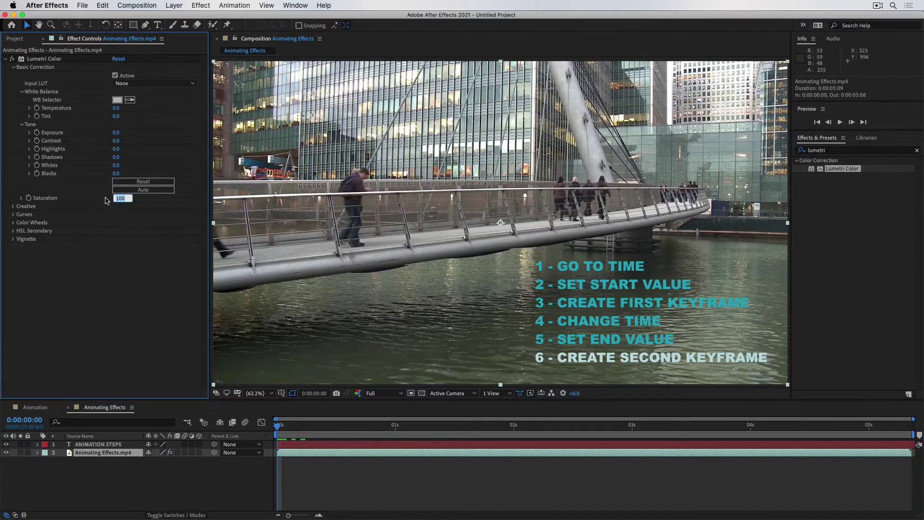
type("0")
key("Return")
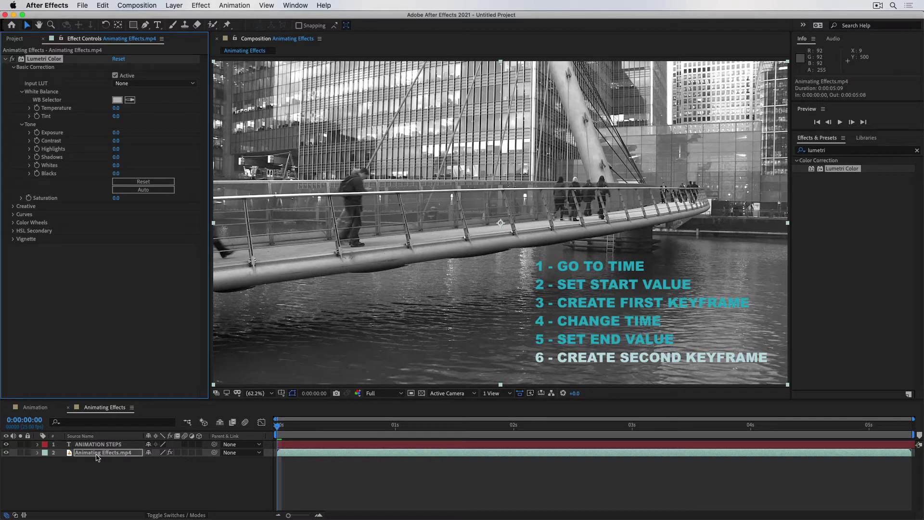
left_click(28, 198)
Create a second Saturation keyframe at 1:00 with a value of 100
left_click_drag(341, 427, 395, 436)
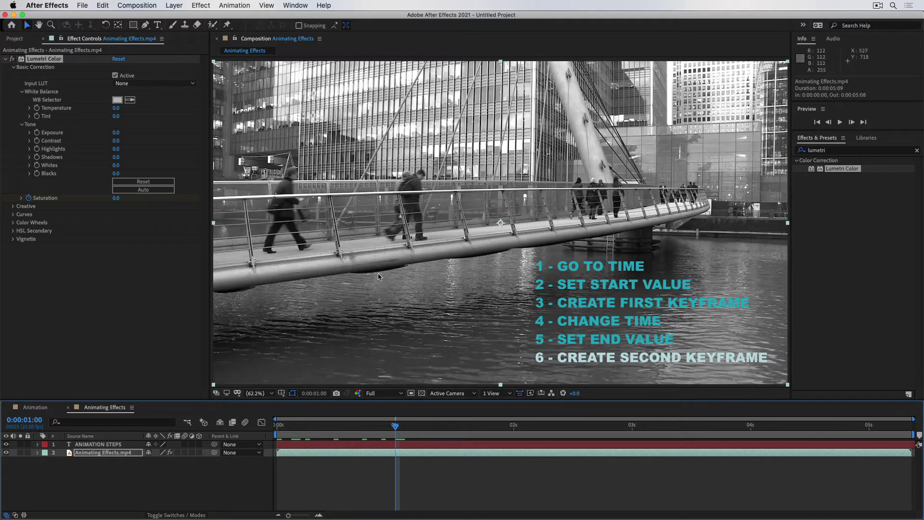
left_click(116, 198)
type("100")
key("Return")
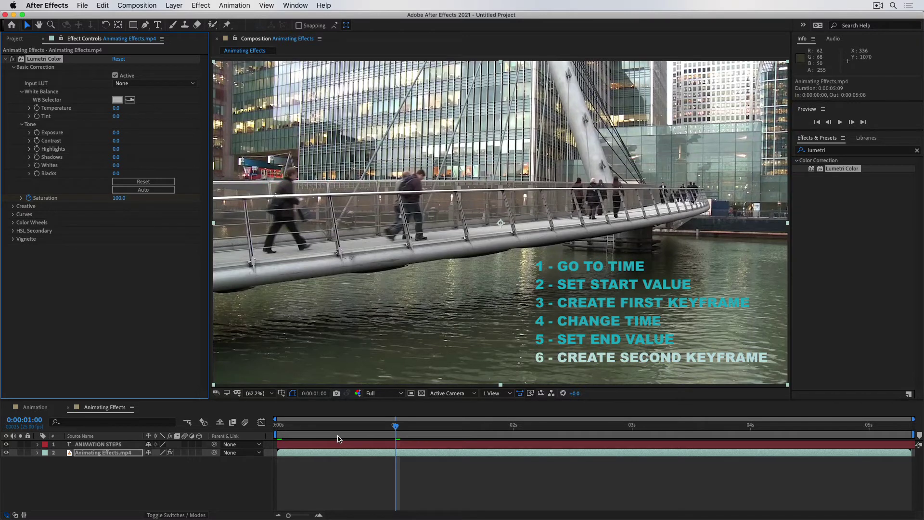
Preview the saturation change from the start of the composition and reveal the layer's animated properties in the timeline
left_click(249, 423)
key("Home")
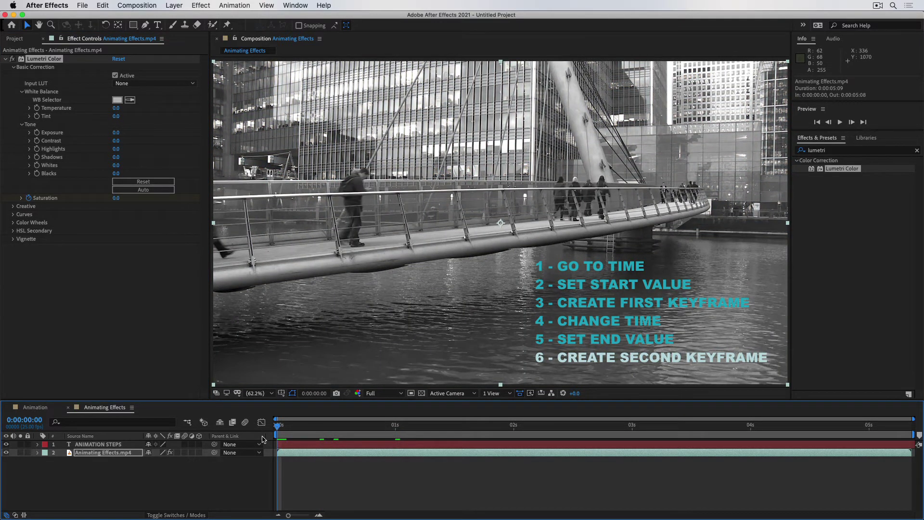
key("space")
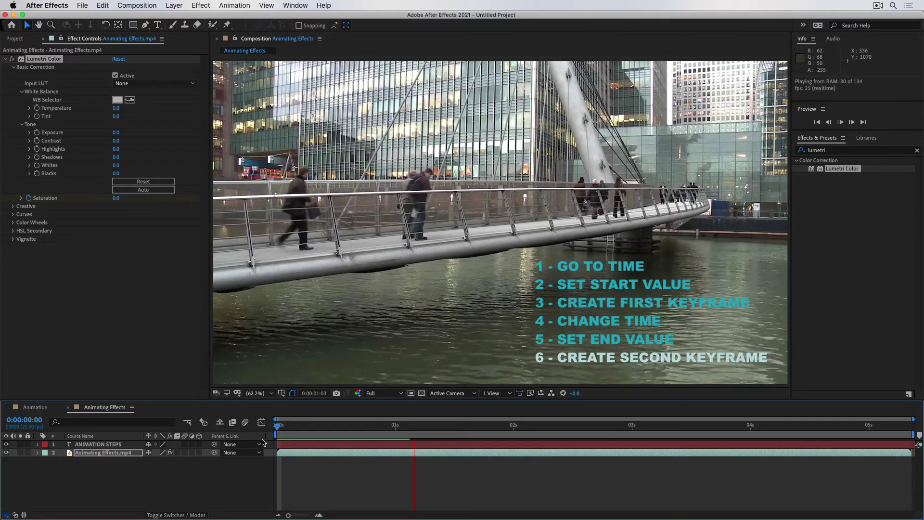
key("space")
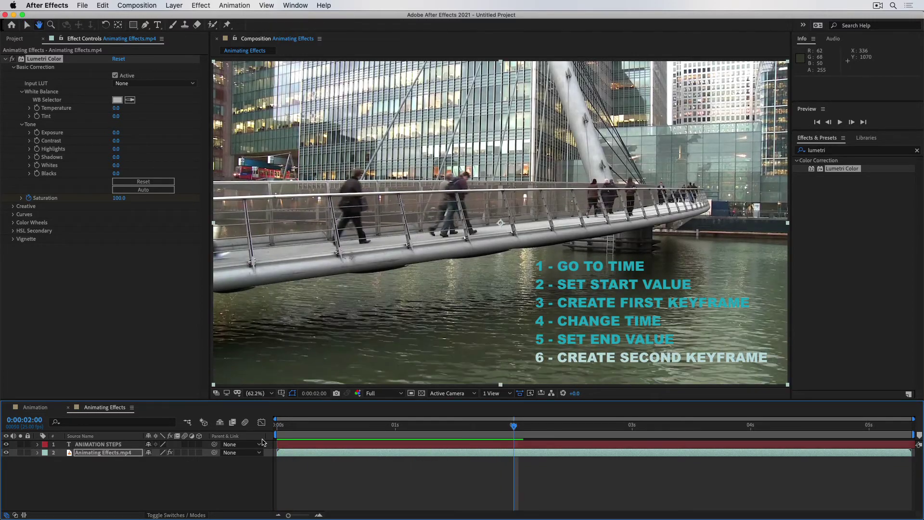
key("u")
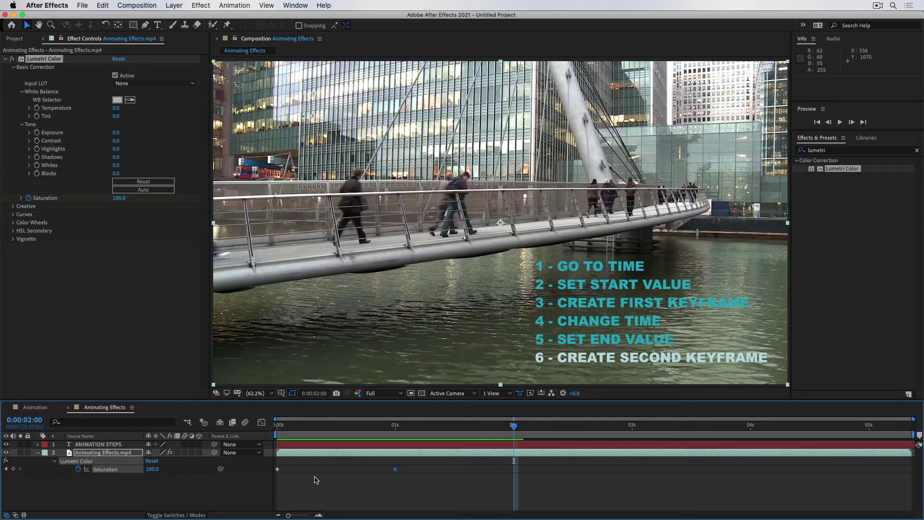
Try the second Saturation keyframe at 0:05 and preview the faster color change from the start
left_click_drag(396, 470, 302, 475)
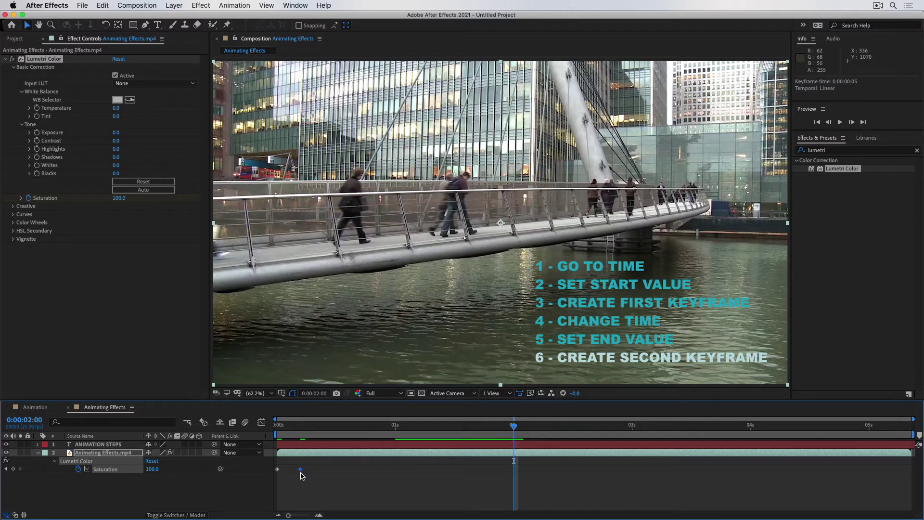
key("Home")
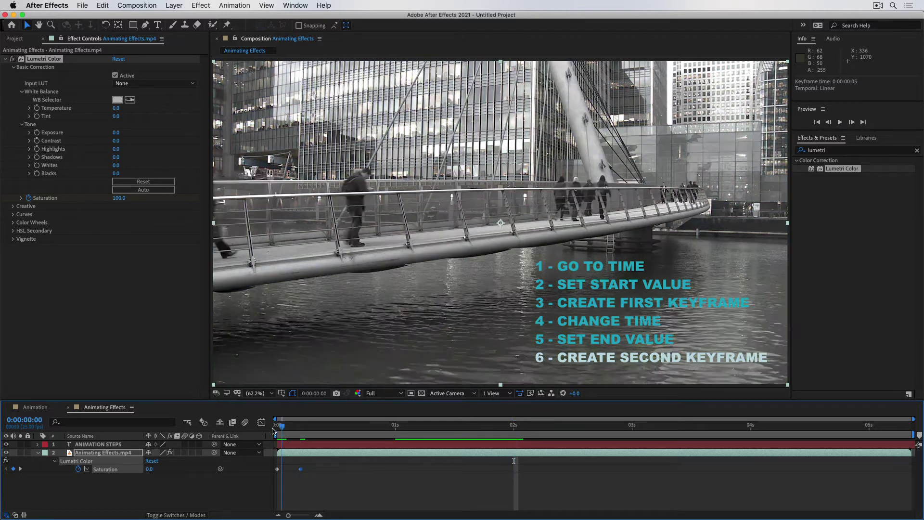
key("space")
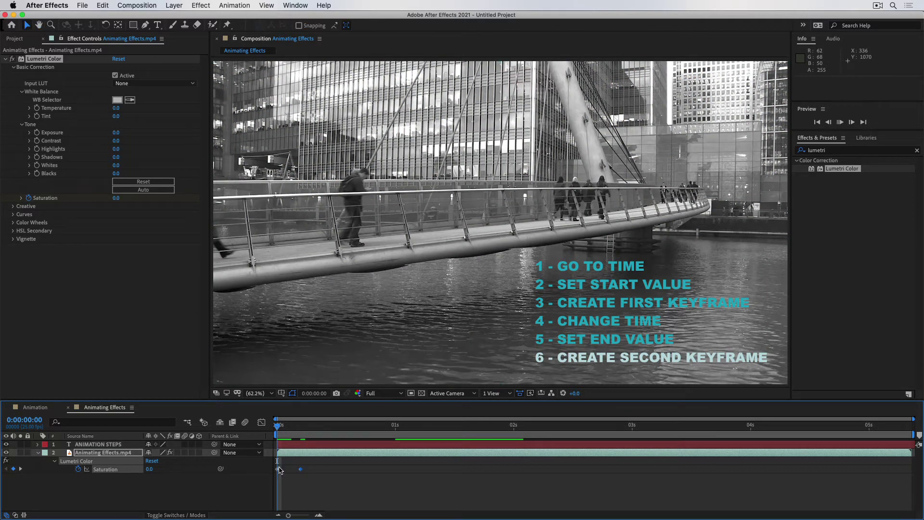
key("space")
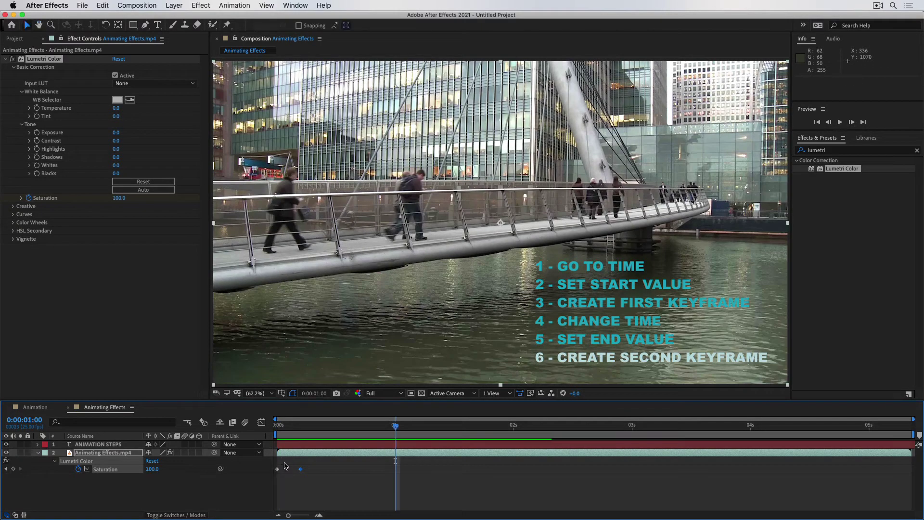
Move the second Saturation keyframe to 2:06 and preview the slower color change from the start
left_click_drag(299, 471, 541, 471)
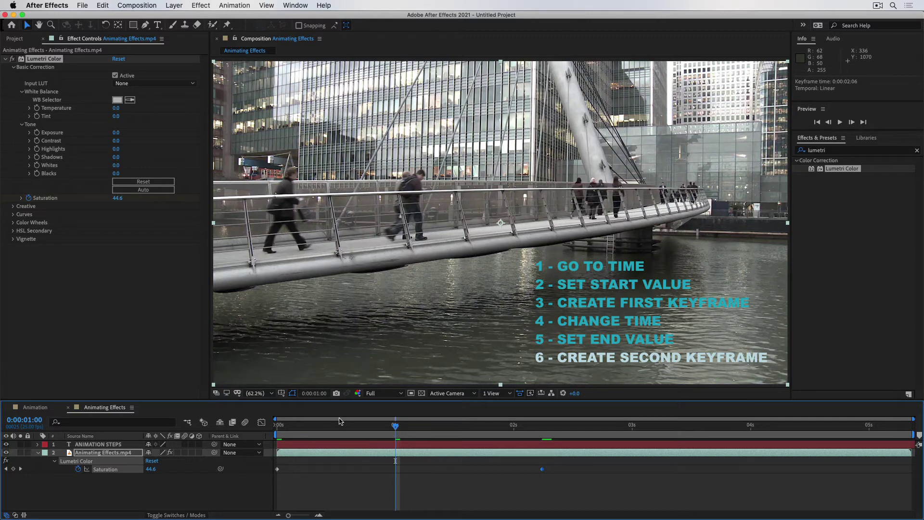
left_click_drag(331, 428, 278, 426)
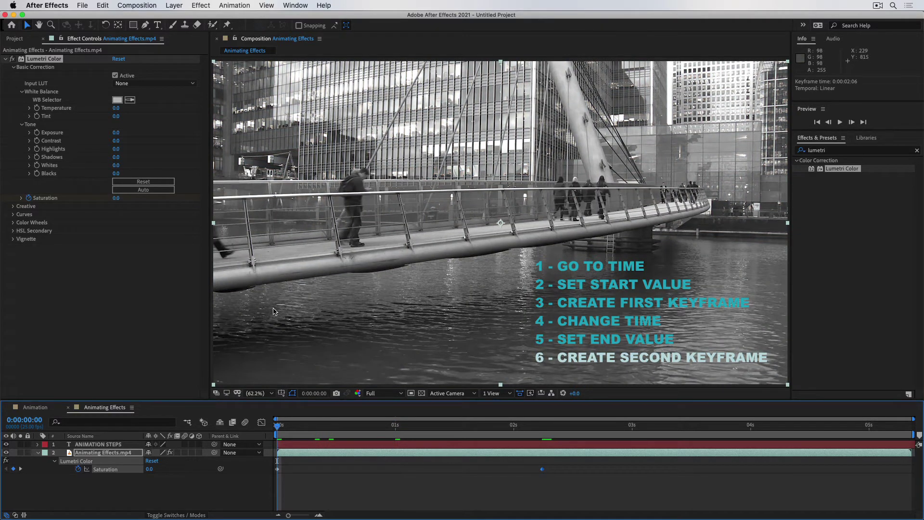
key("space")
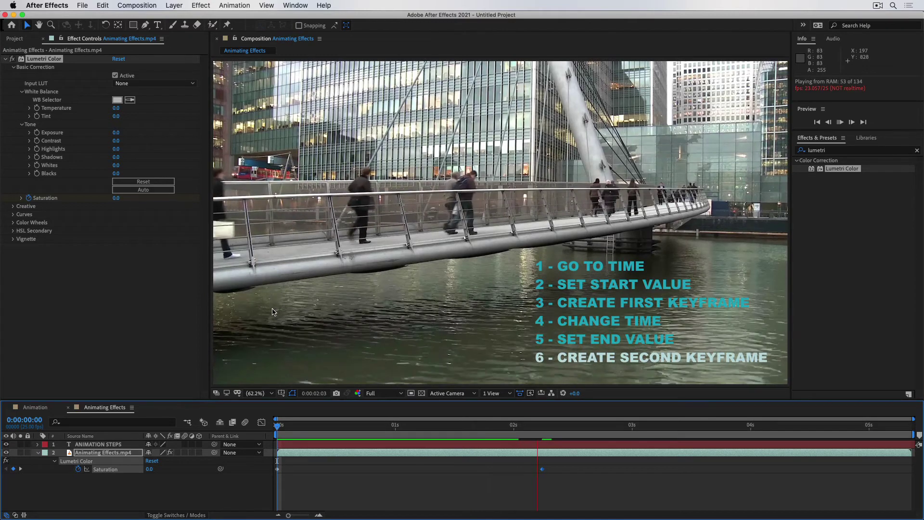
key("space")
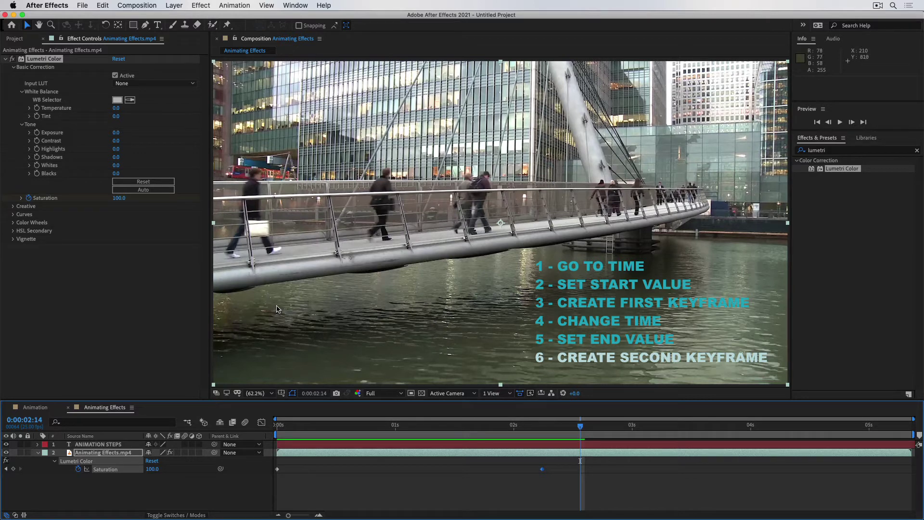
Switch to Premiere Pro and play the Animation sequence from its start to about 1:11
key("super+Tab")
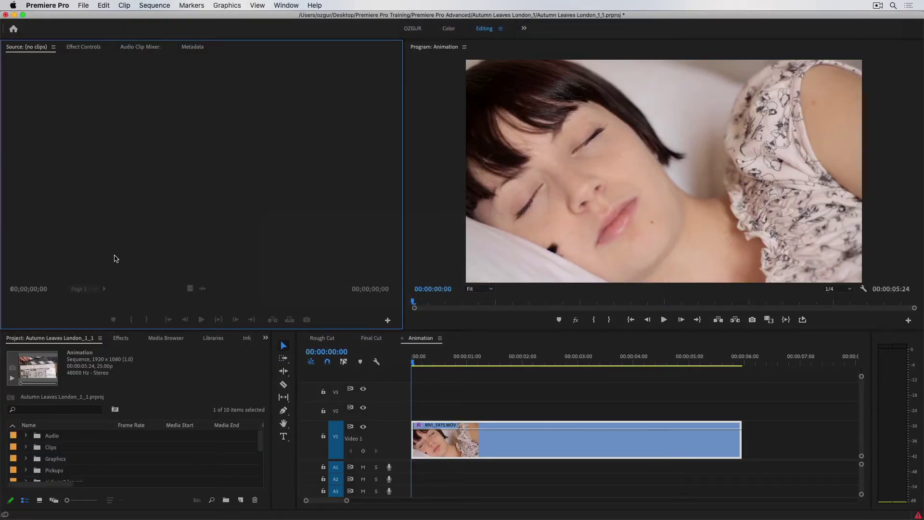
left_click(431, 402)
key("space")
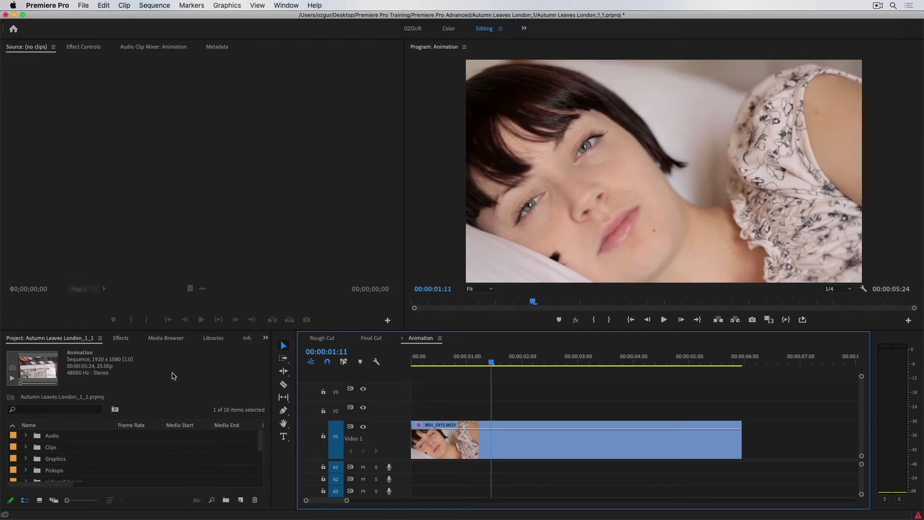
Apply Gaussian Blur to the MVI_5975.MOV clip and show its effect settings with the current time at 0:00
left_click(121, 338)
left_click(90, 352)
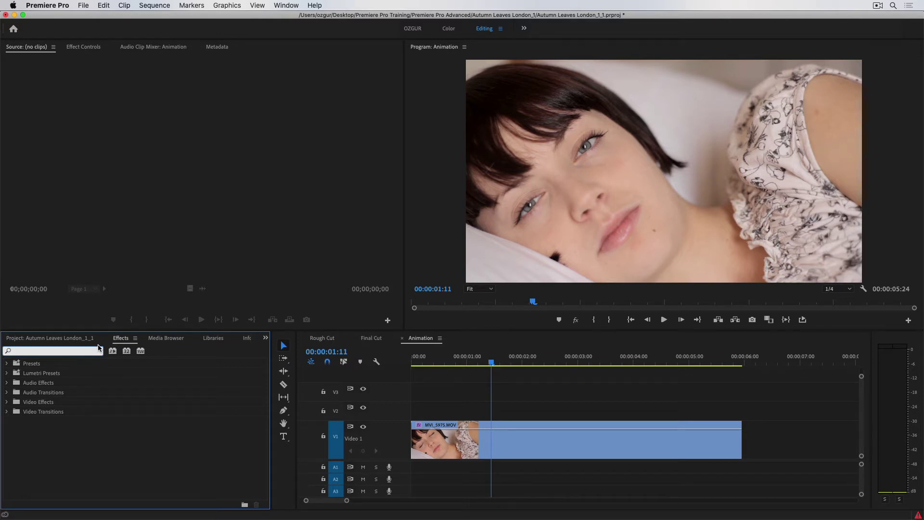
type("gaus")
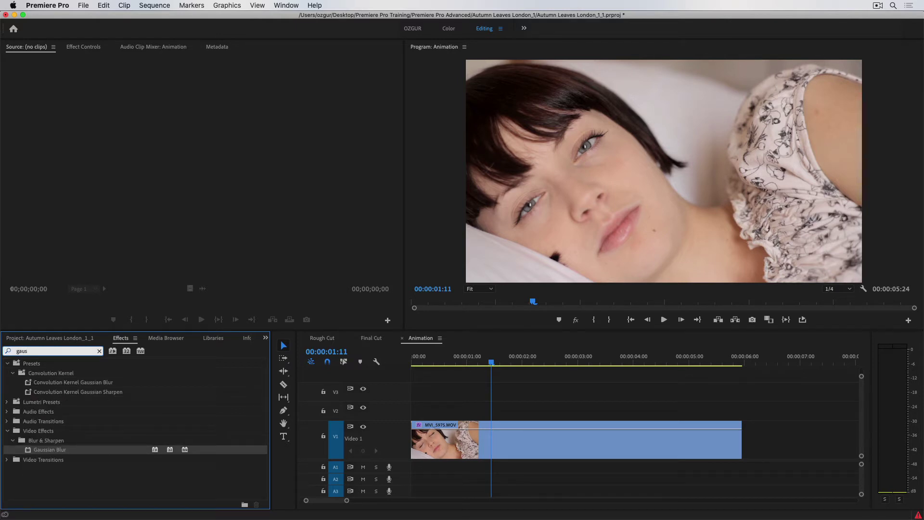
left_click_drag(42, 450, 429, 447)
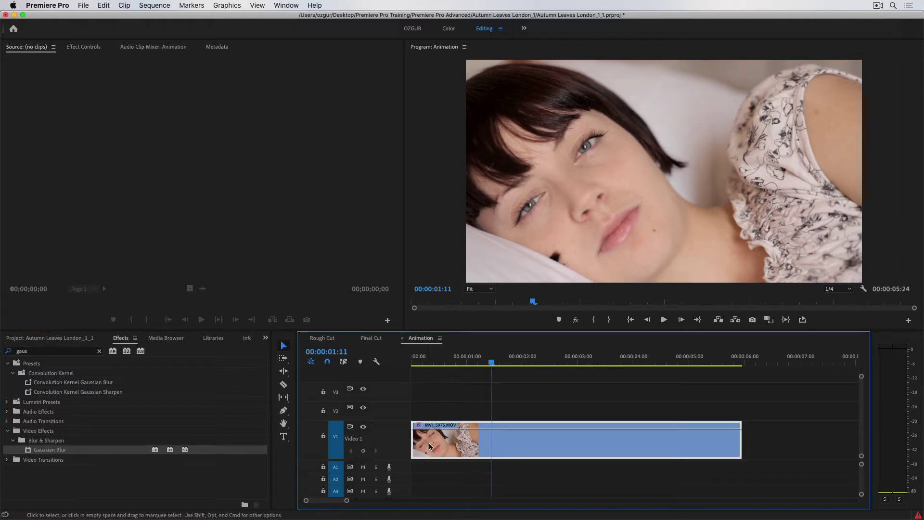
left_click(80, 48)
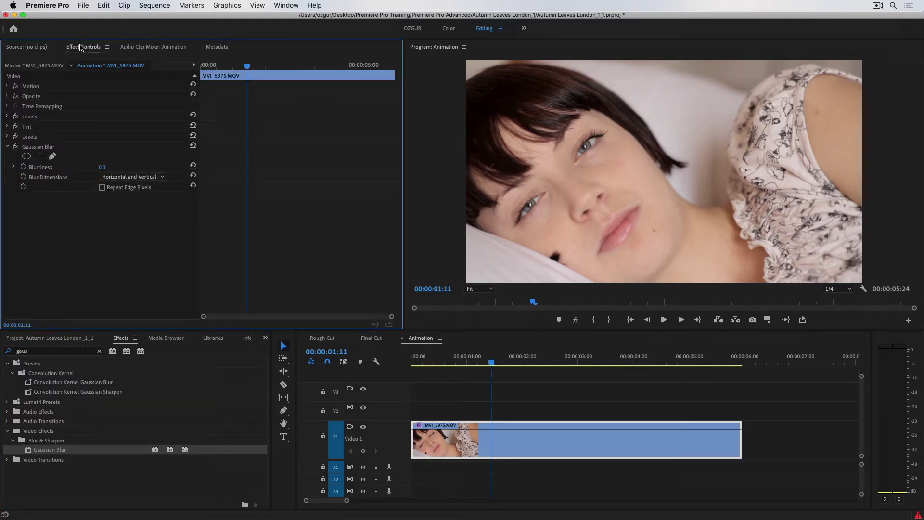
left_click_drag(238, 69, 202, 67)
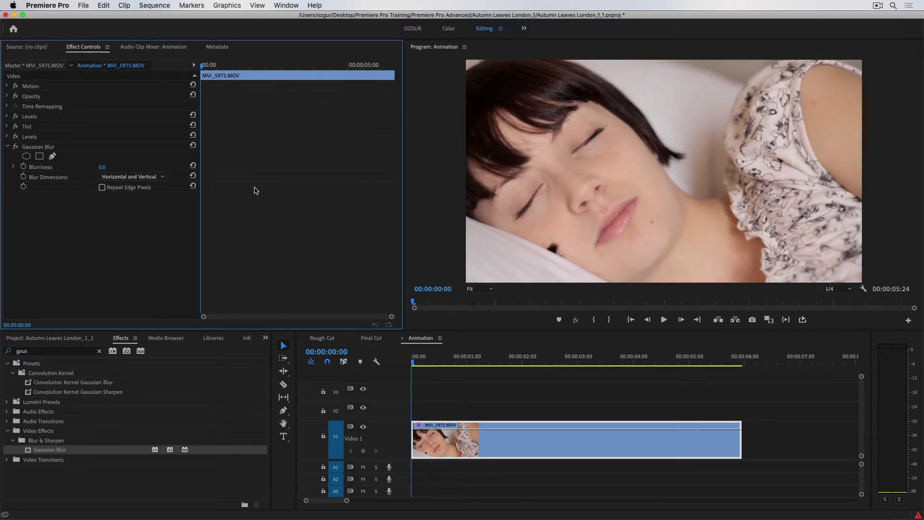
Add numbered text lines over the video: GO TO TIME, SET START VALUE, CREATE FIRST KEYFRAME, CHANGE TIME, SET END VALUE, CREATE SECOND KEYFRAME
left_click(283, 436)
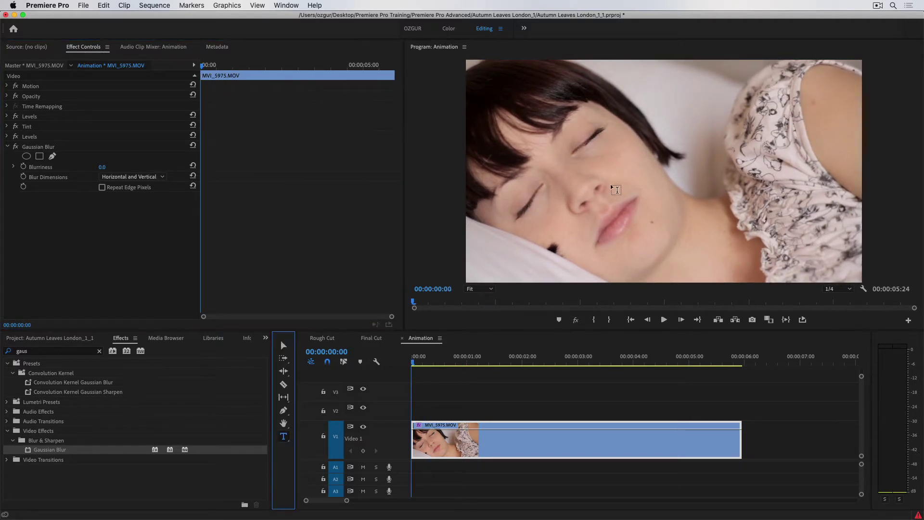
left_click(676, 126)
type("1 - GO TO TIME 2 - SET START VALUE 3 - CREATE FIRST KEYFRAME 4 - CHANGE TIME 5 - SET END VALUE 6 - CREATE SECOND KEYFRAME")
key("Escape")
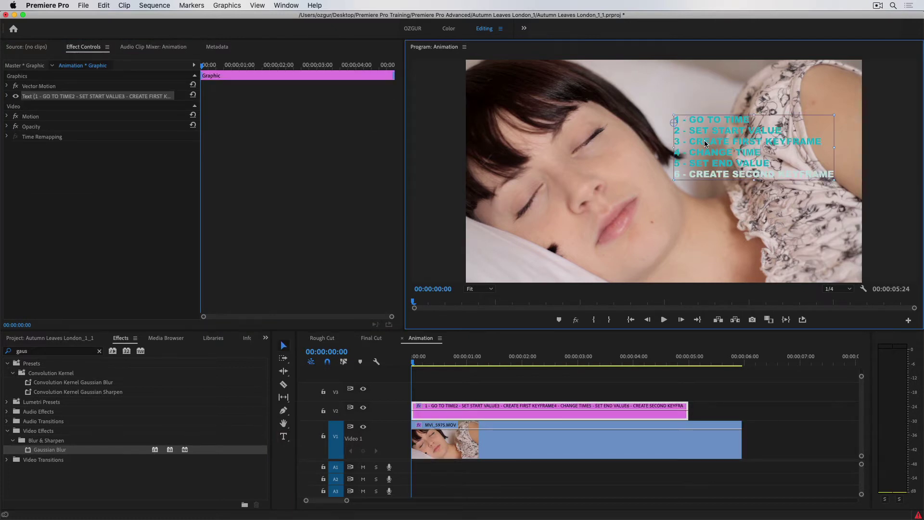
Change the numbered text's fill color to white and move the text down to the lower part of the frame
left_click(7, 96)
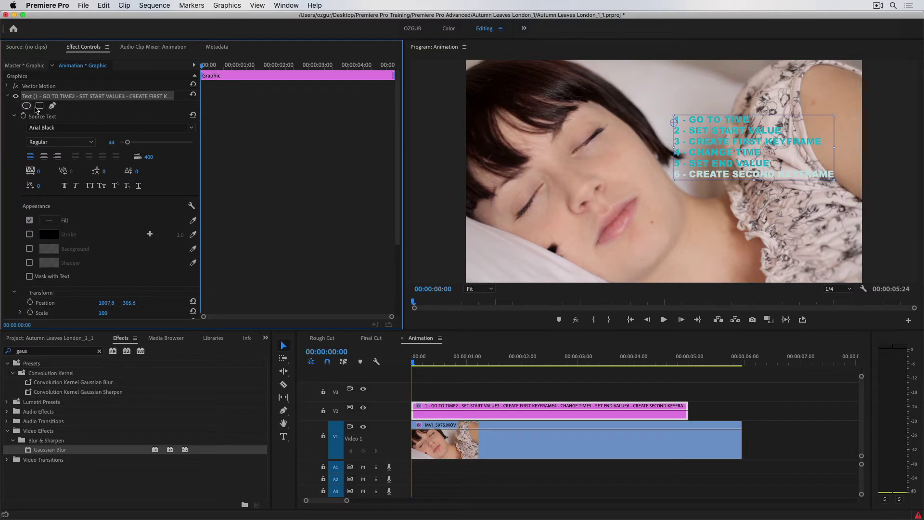
left_click(48, 220)
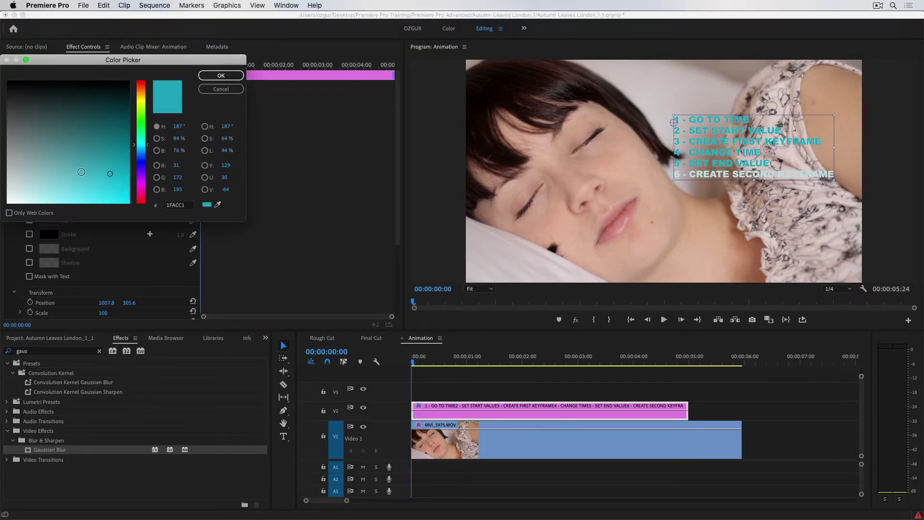
left_click(221, 75)
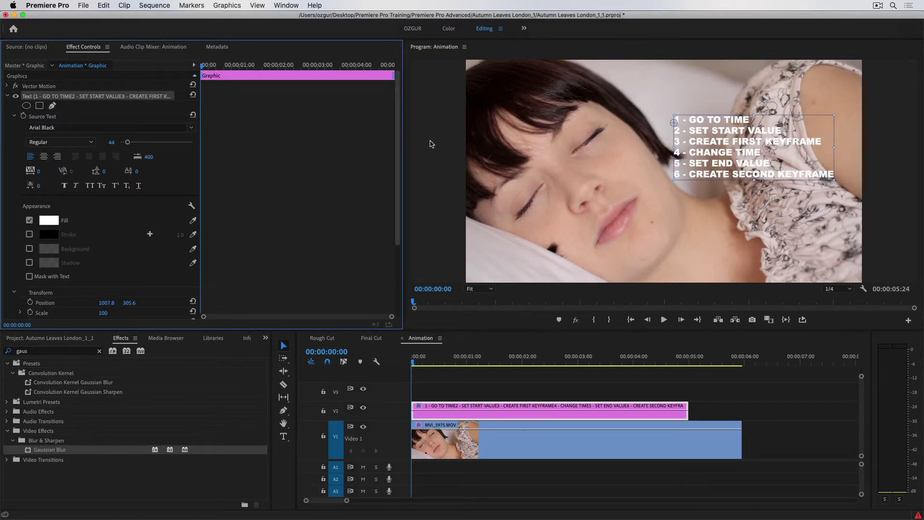
left_click_drag(723, 147, 720, 227)
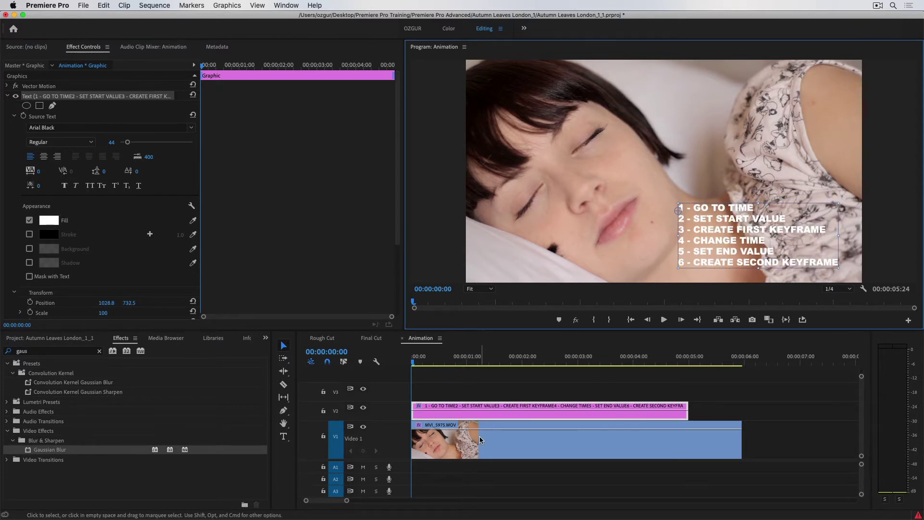
On the MVI_5975.MOV clip, set the Gaussian Blur Blurriness to 53 at 0:00 and create its first keyframe
left_click(466, 445)
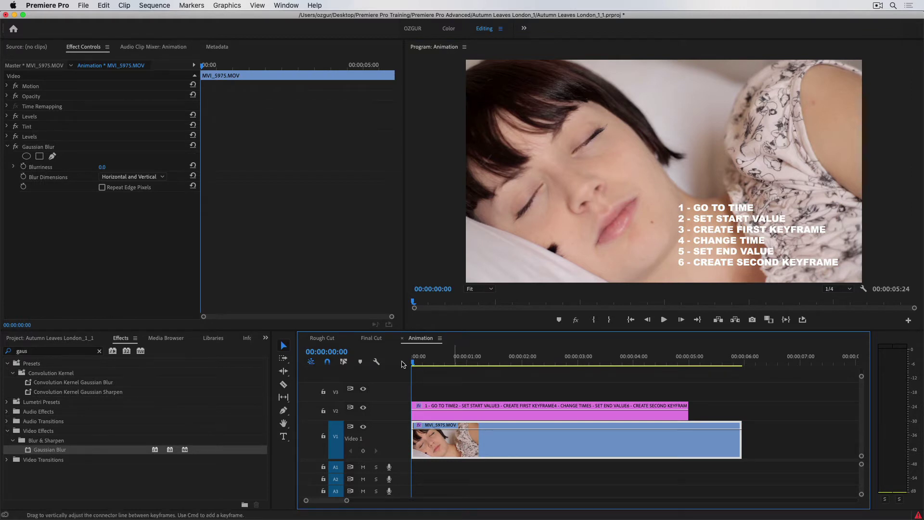
left_click_drag(234, 66, 202, 66)
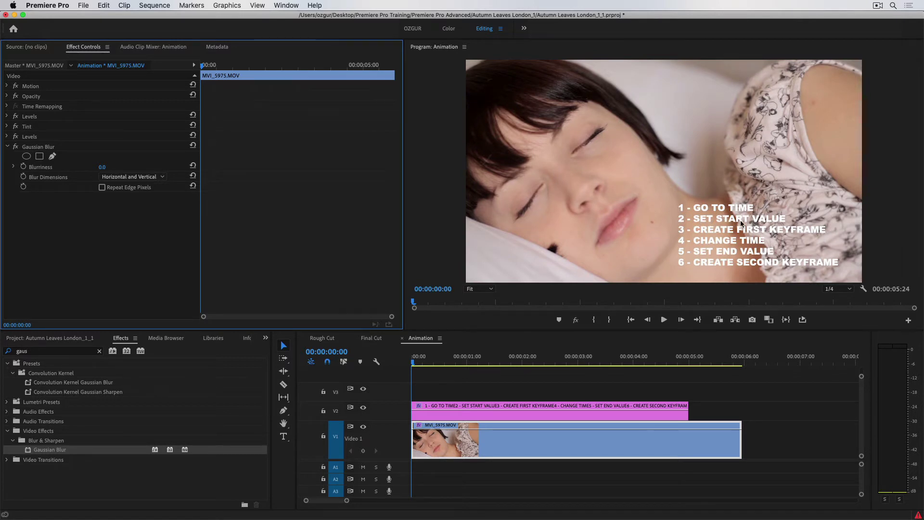
left_click_drag(102, 169, 130, 170)
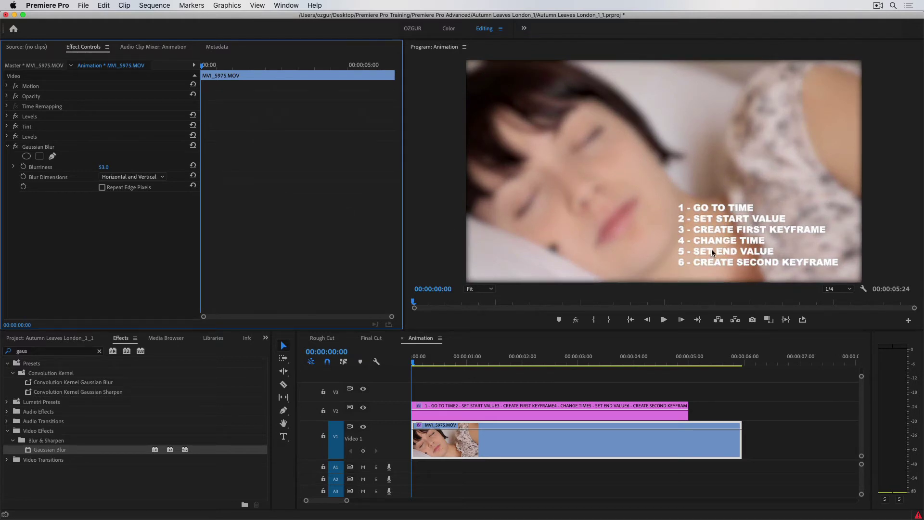
left_click(23, 166)
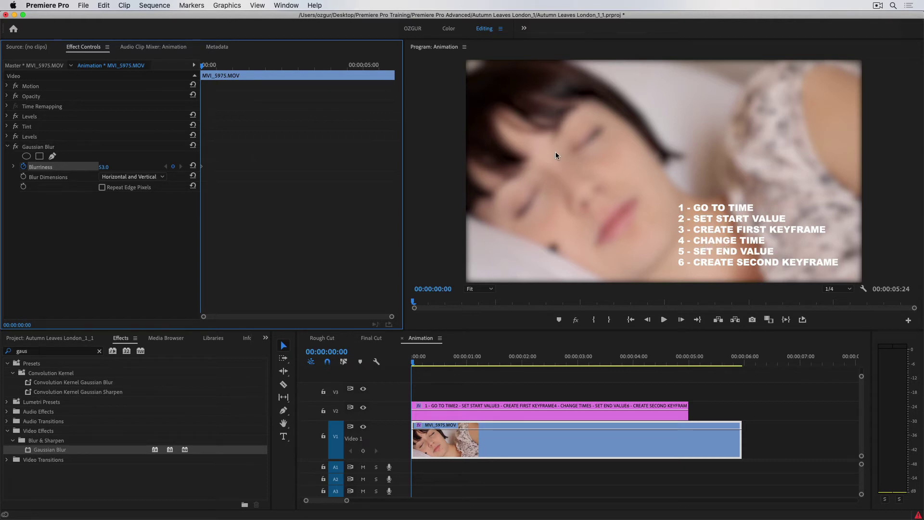
Add a second Blurriness keyframe with value 0 at 0:17 and preview the blur animation from the start
left_click_drag(207, 69, 223, 72)
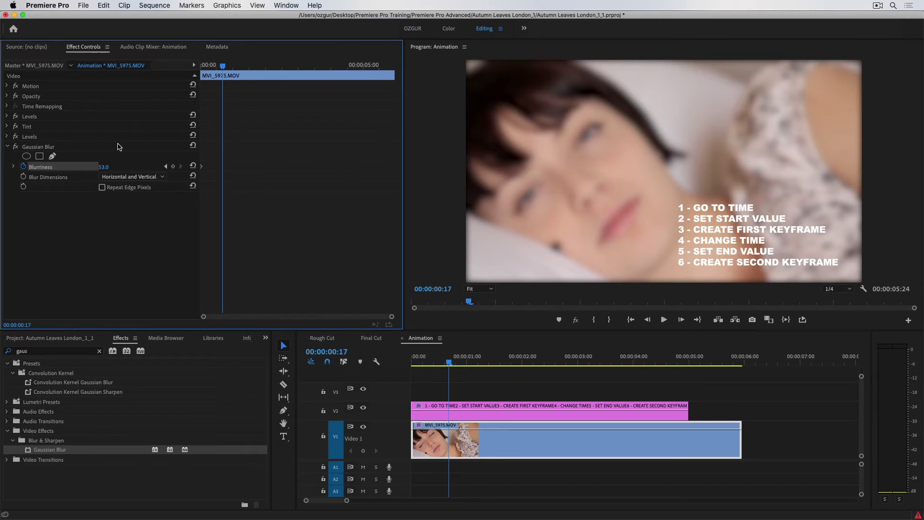
left_click_drag(110, 165, 2, 191)
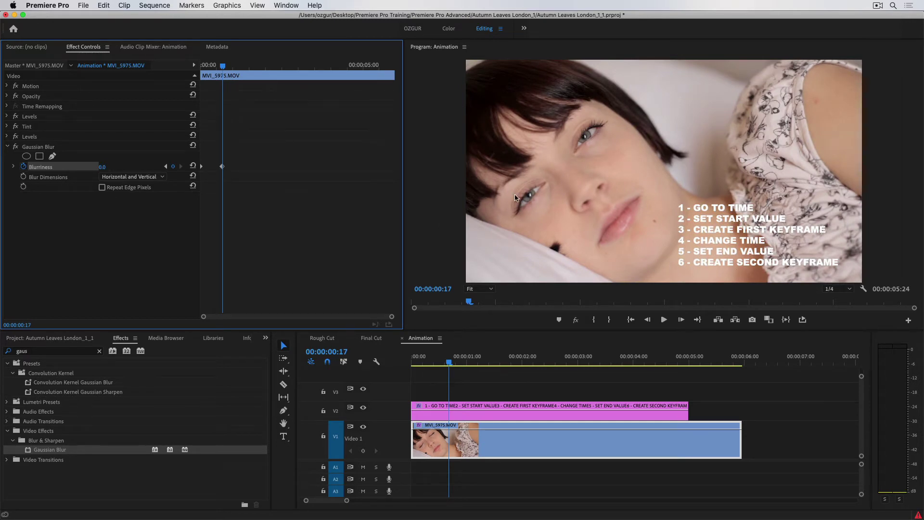
left_click_drag(223, 68, 192, 62)
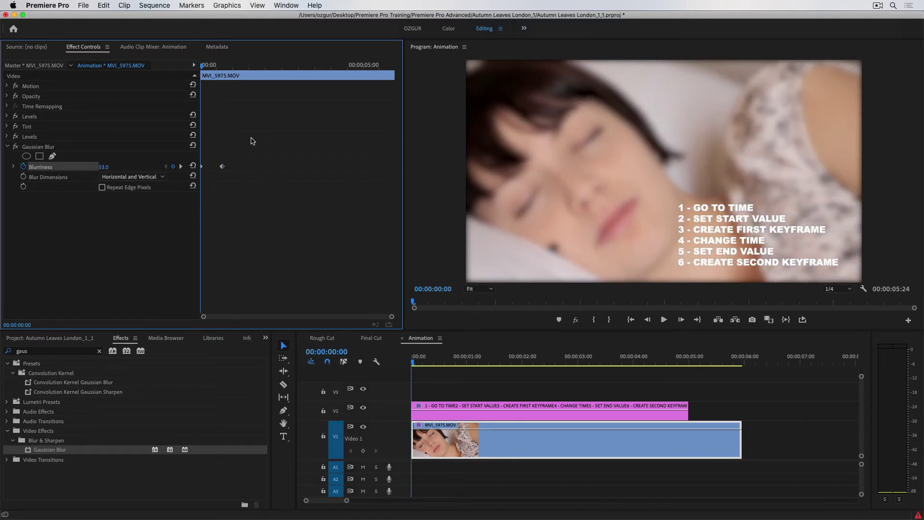
key("space")
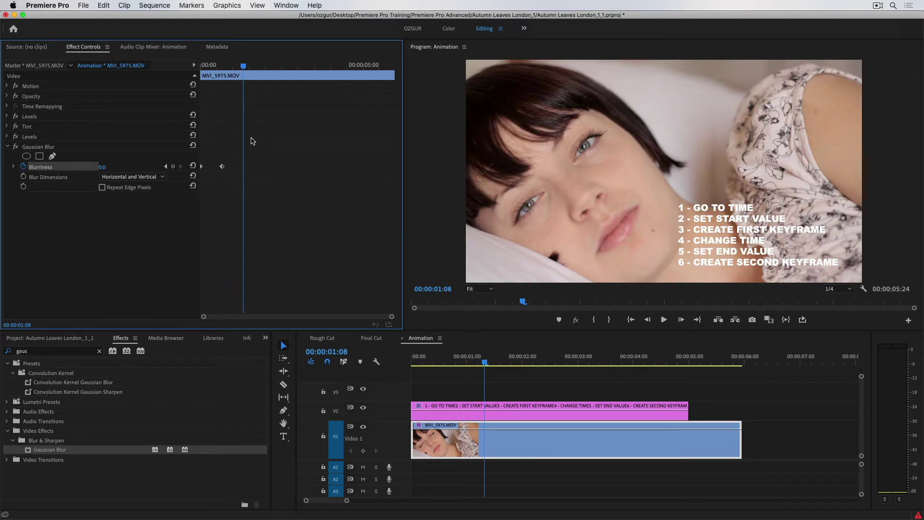
Switch to Photoshop, show the Timeline, and create a video timeline for the LONDON poster document
key("super+Tab")
key("super+Tab")
key("super+Tab")
key("super+Tab")
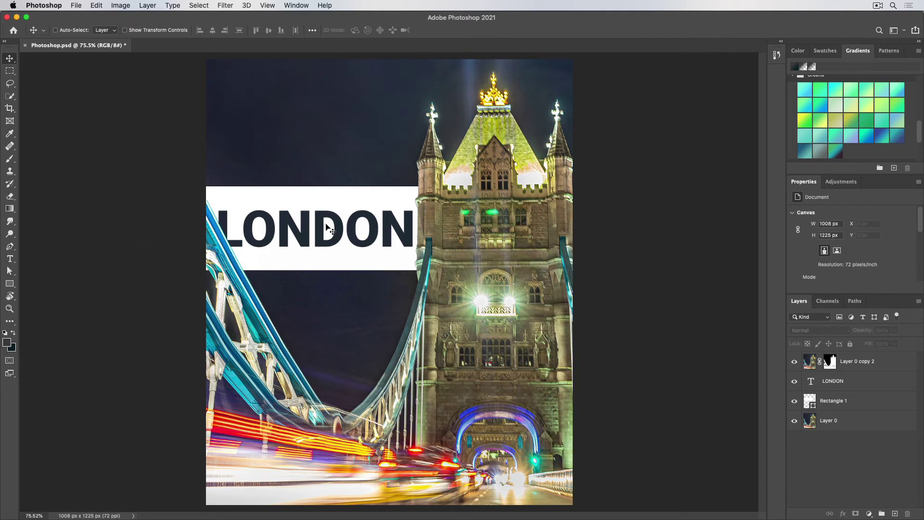
left_click(303, 7)
left_click(328, 342)
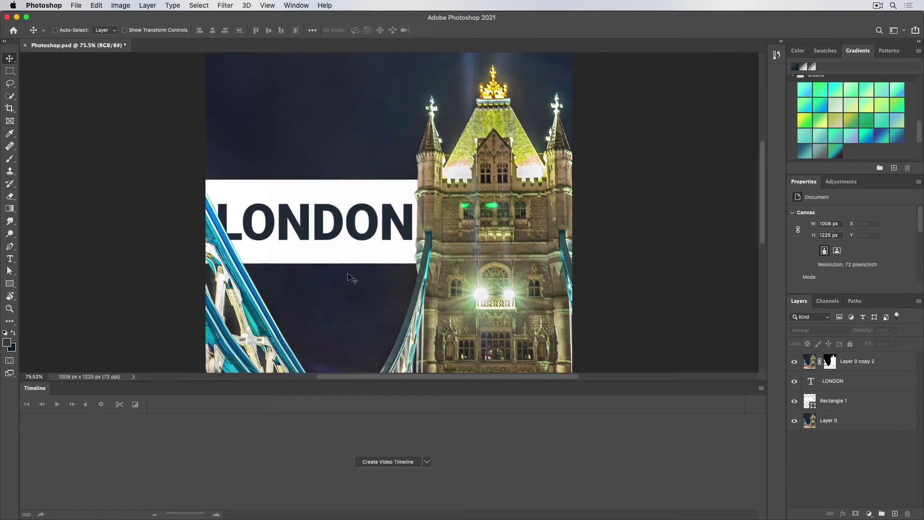
left_click(388, 462)
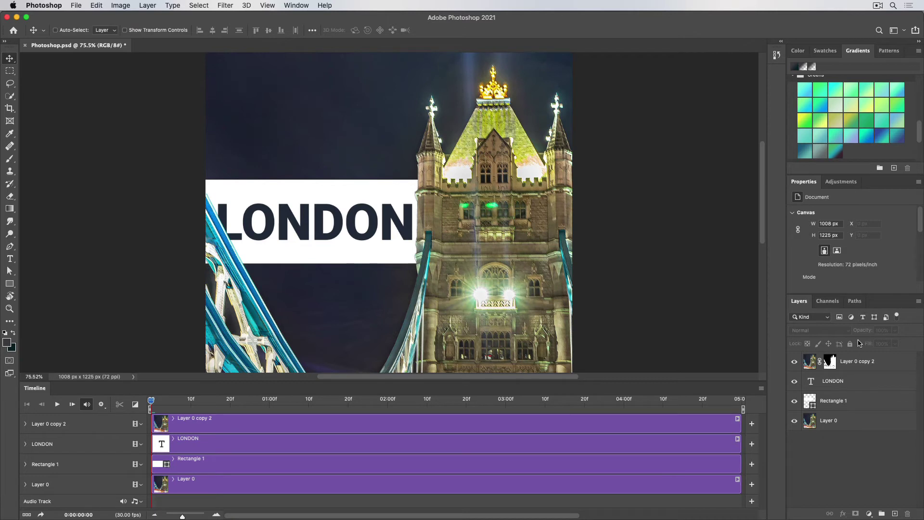
Add numbered ffffff text over the bridge image: GO TO TIME, SET START VALUE, CREATE FIRST KEYFRAME, CHANGE TIME, SET END VALUE, CREATE SECOND KEYFRAME
key("t")
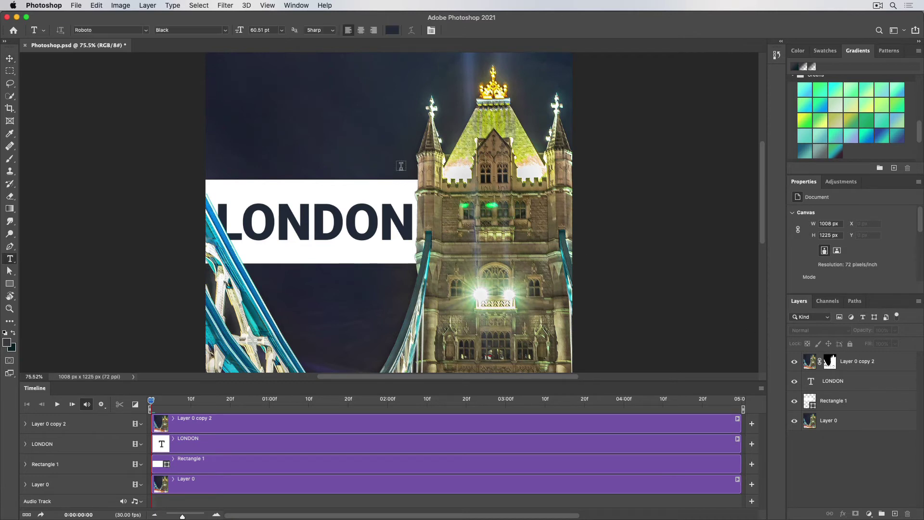
left_click(398, 117)
type("1 - GO TO TIME 2 - SET START VALUE 3 - CREATE FIRST KEYFRAME 4 - CHANGE TIME 5 - SET END VALUE 6 - CREATE SECOND KEYFRAME")
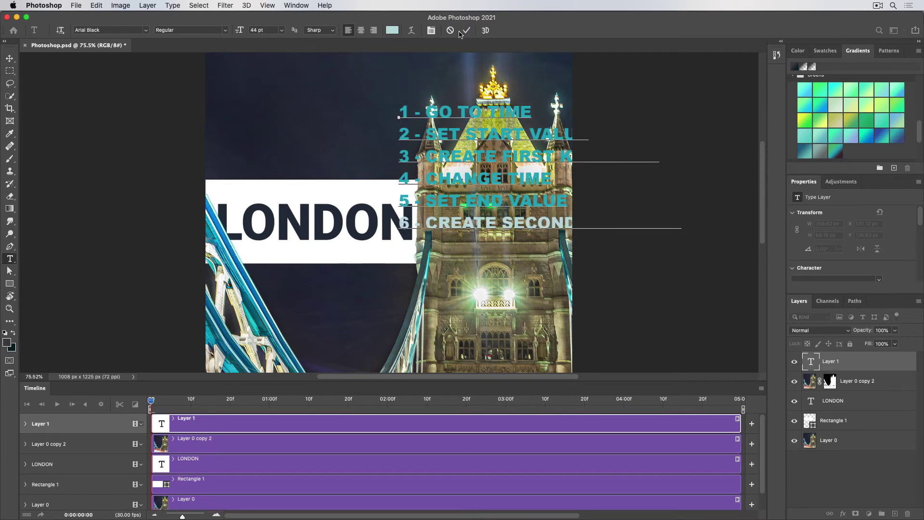
key("super+a")
left_click(392, 30)
type("ffffff")
left_click(642, 156)
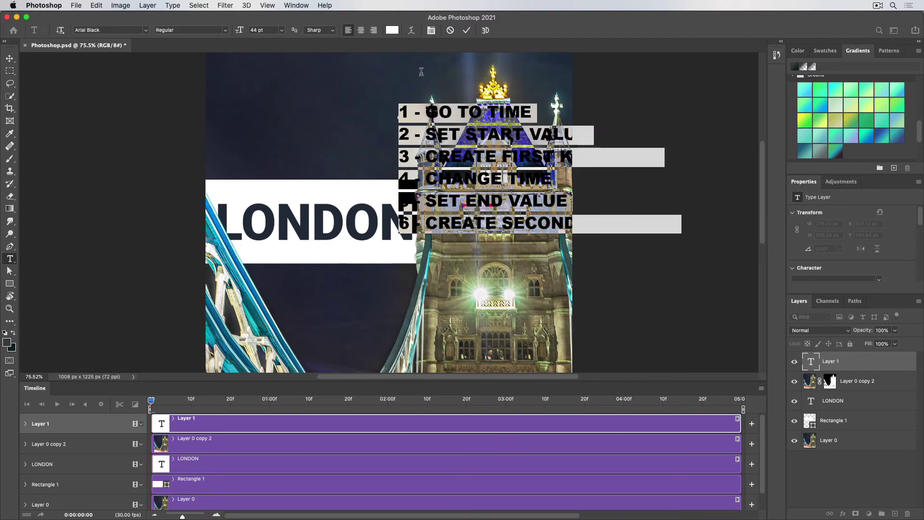
left_click(467, 30)
Scale the numbered text down to about 52.86% and place it in the dark sky above the LONDON banner
key("v")
left_click_drag(512, 159, 327, 108)
key("ctrl+t")
left_click_drag(496, 181, 329, 110)
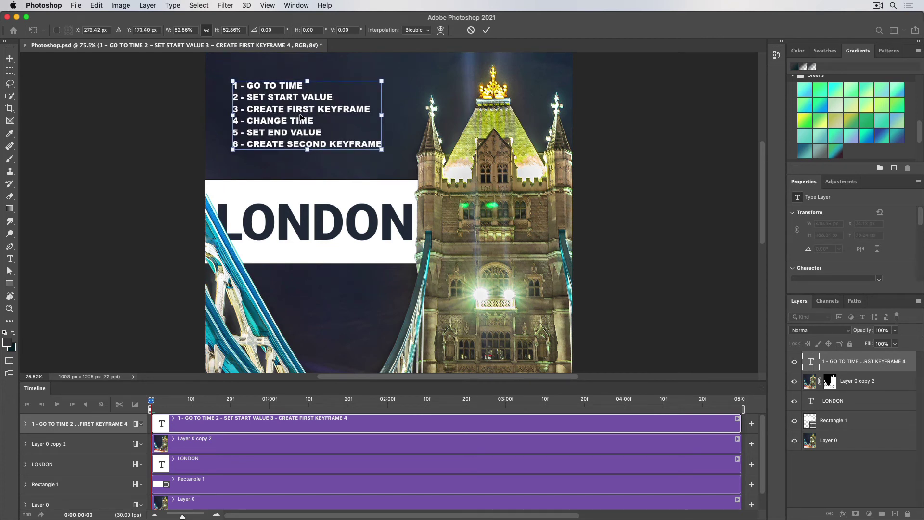
key("Return")
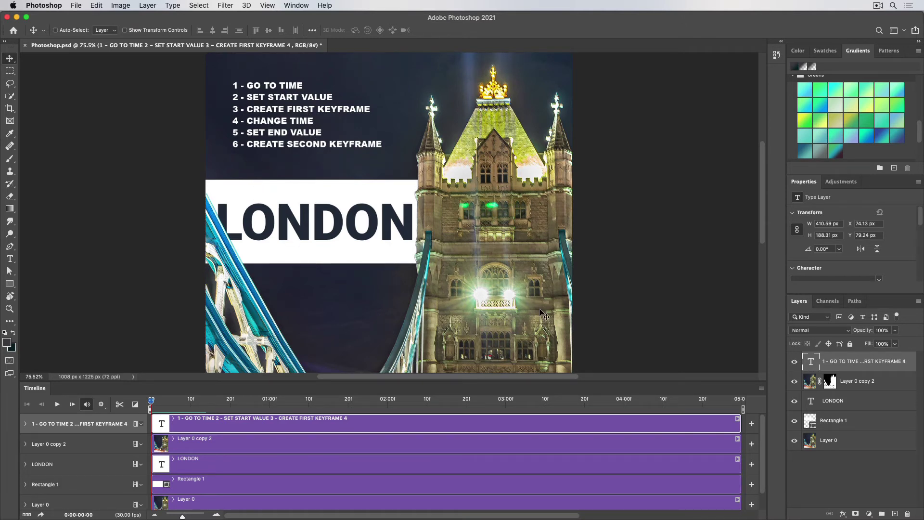
Hide the LONDON layer, set Rectangle 1's opacity to 0%, and create its first Opacity keyframe at 0:00
left_click(794, 402)
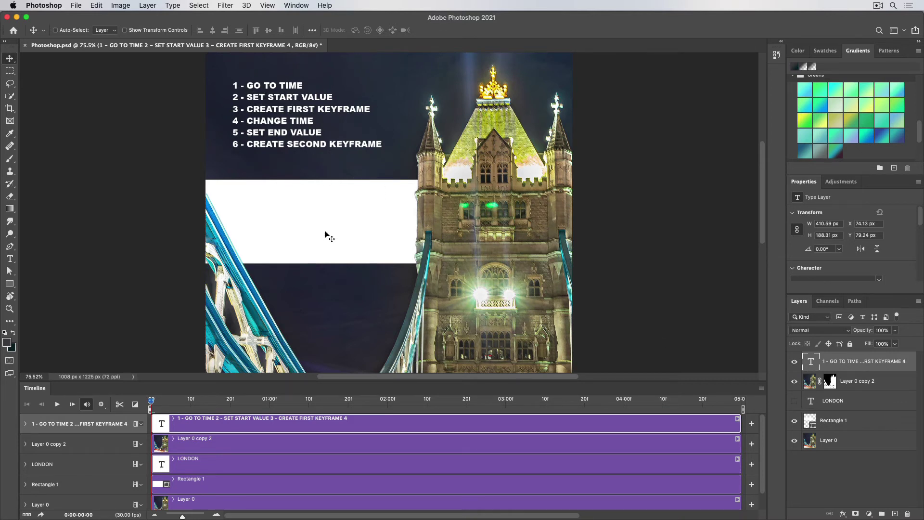
left_click(88, 488)
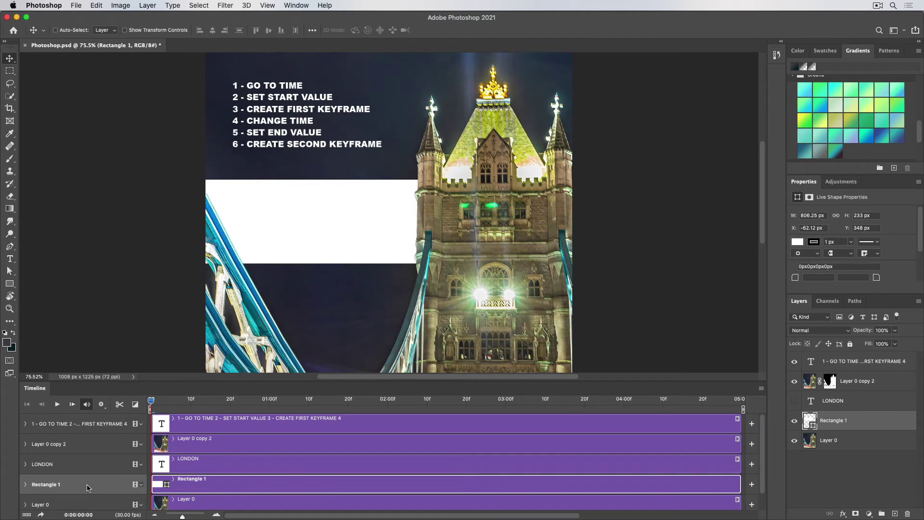
left_click(884, 330)
type("0")
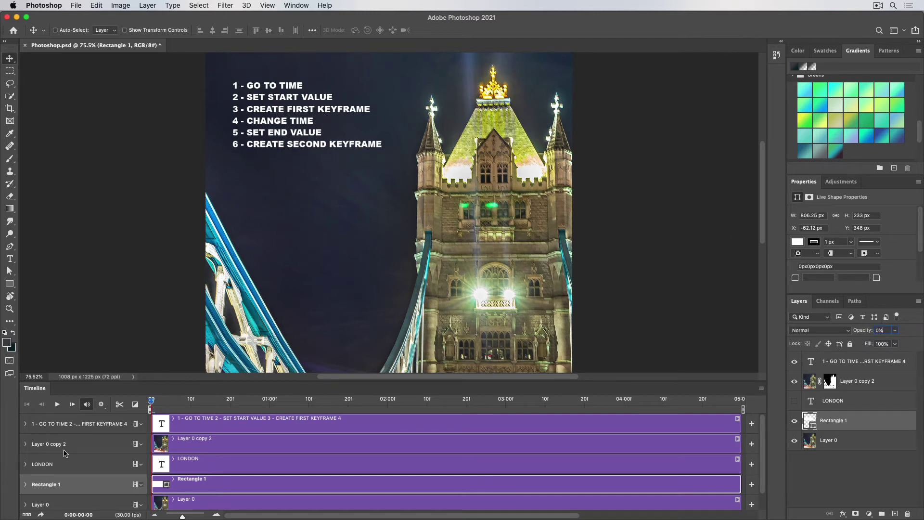
left_click(25, 484)
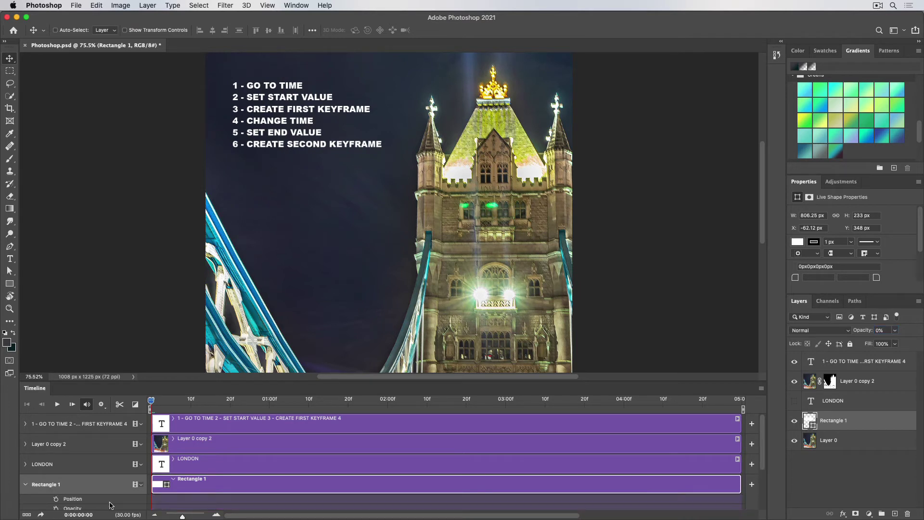
left_click_drag(765, 435, 762, 456)
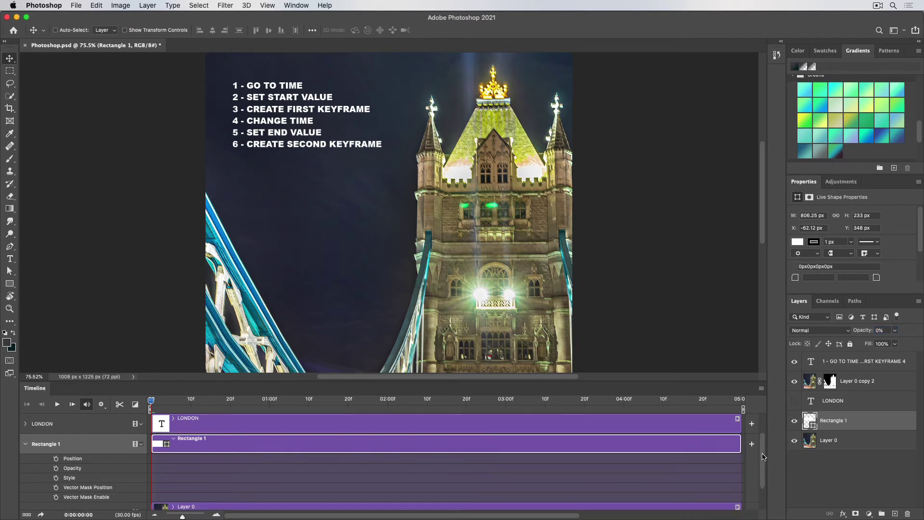
left_click(56, 469)
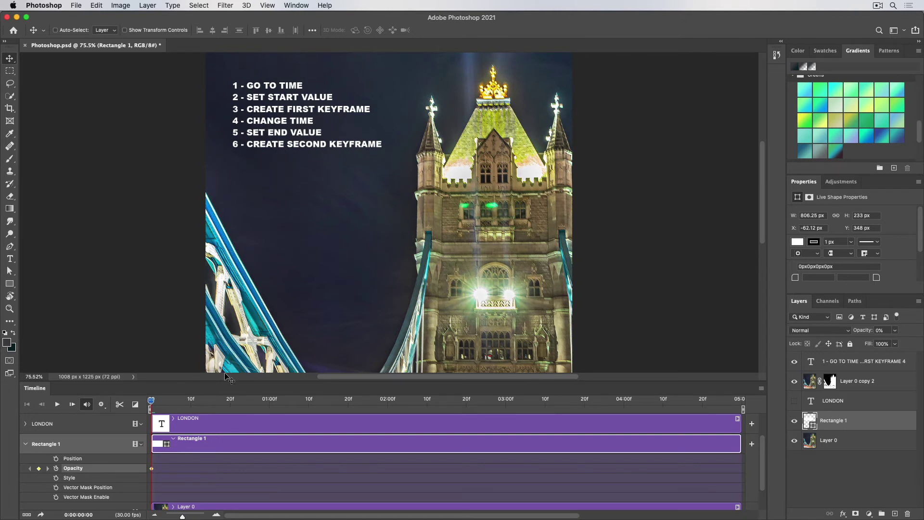
Add a second Opacity keyframe of 100% for Rectangle 1 at 1:00 and preview the fade-in from the start
left_click_drag(219, 400, 271, 406)
left_click_drag(885, 330, 850, 327)
type("100")
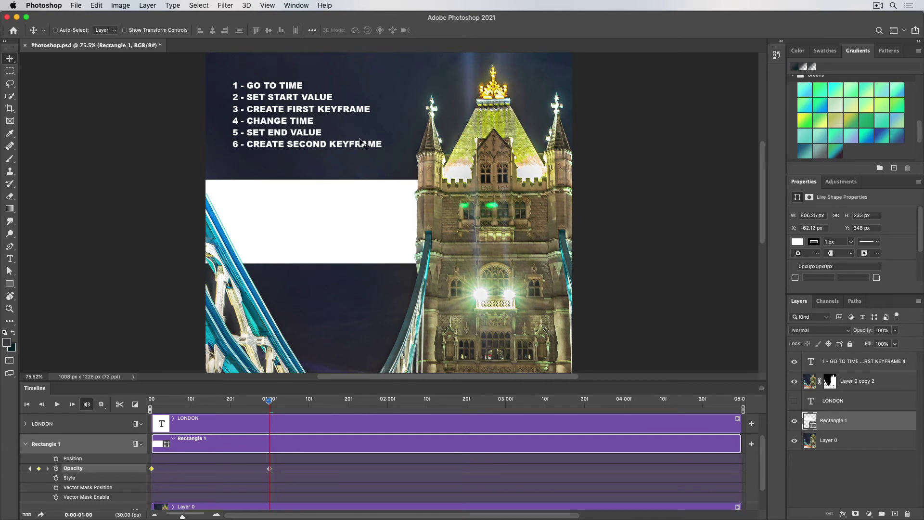
left_click_drag(249, 402, 151, 402)
key("space")
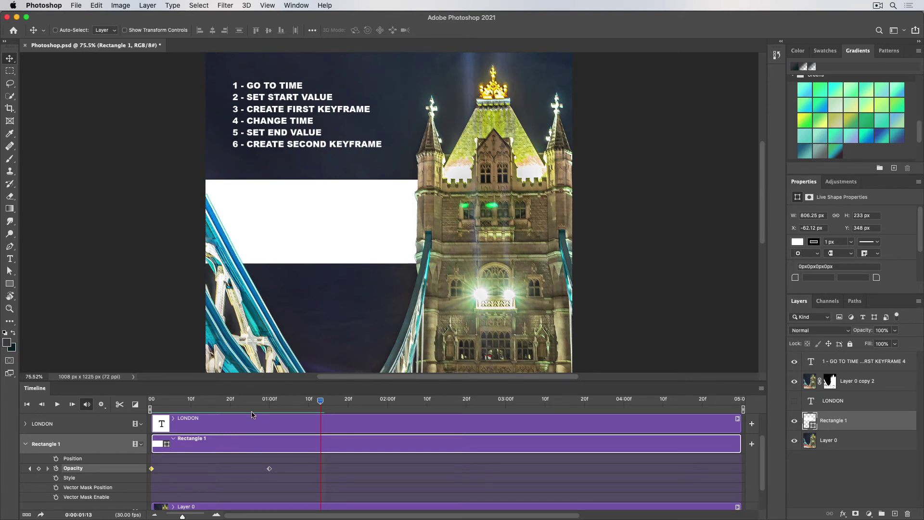
At 1:00, show the LONDON layer, move its text off the canvas's left edge, and create its first Transform keyframe
left_click_drag(254, 404, 269, 404)
left_click(795, 400)
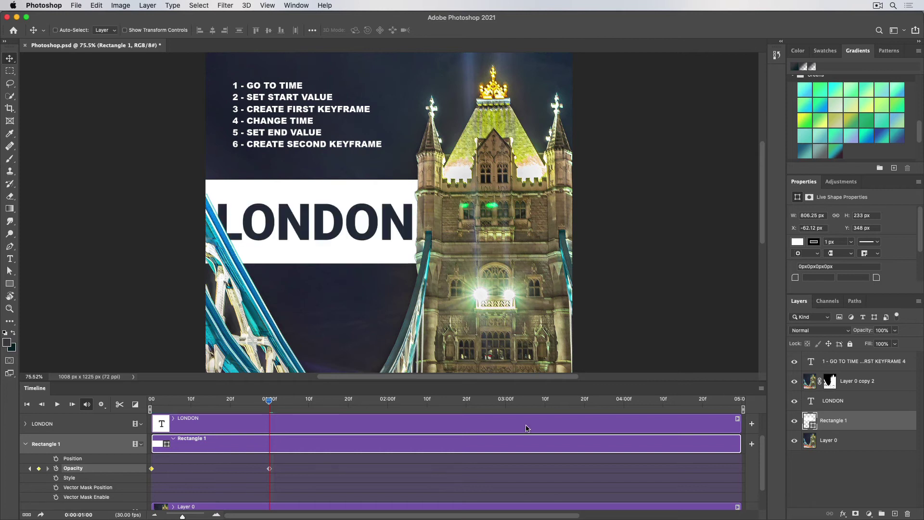
left_click(378, 220, "super")
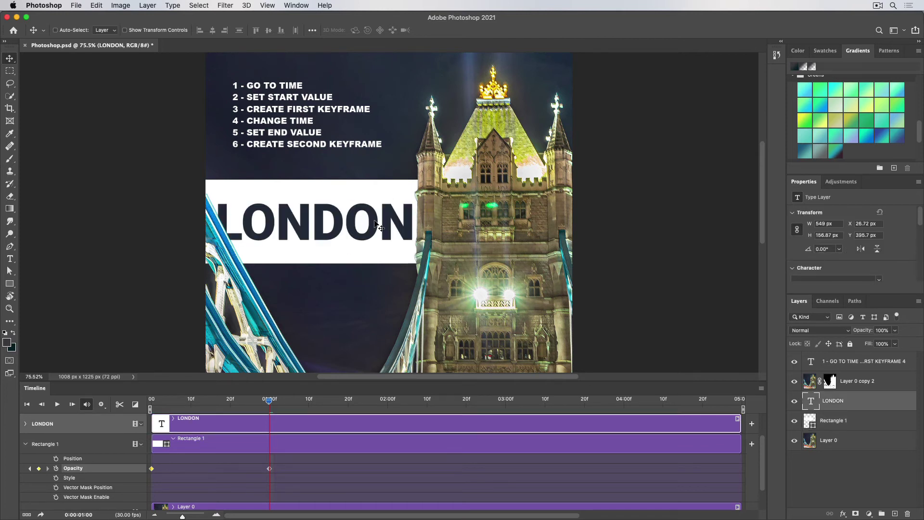
left_click_drag(372, 224, 171, 215)
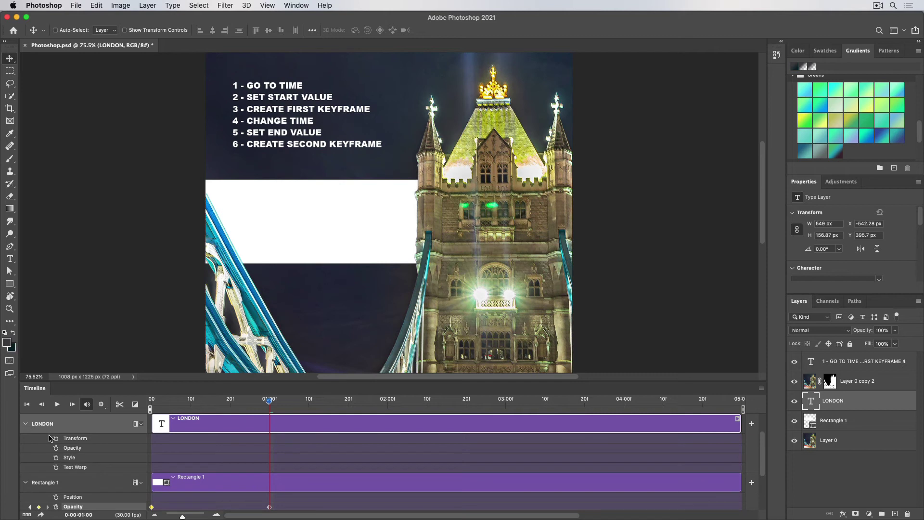
left_click(56, 439)
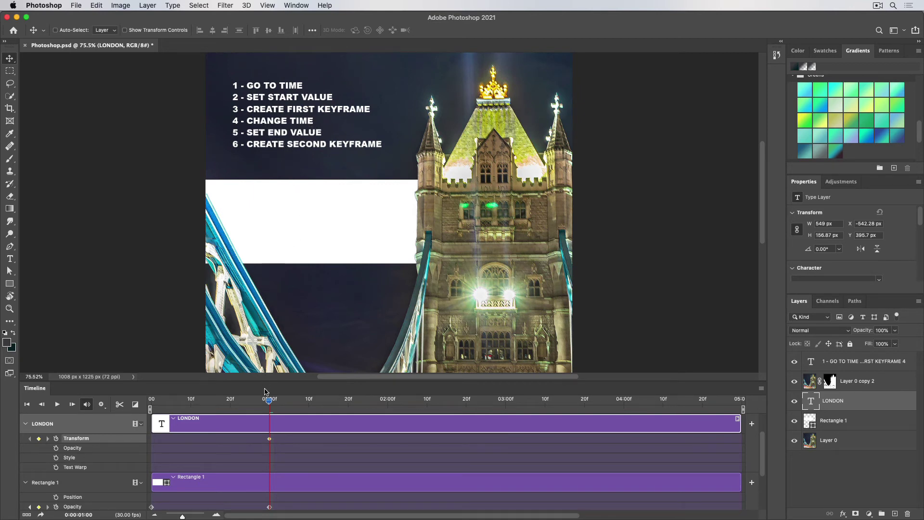
At 1:20, move the LONDON text back onto the white rectangle to create its second Transform keyframe
left_click_drag(271, 405, 350, 402)
left_click_drag(107, 204, 310, 221)
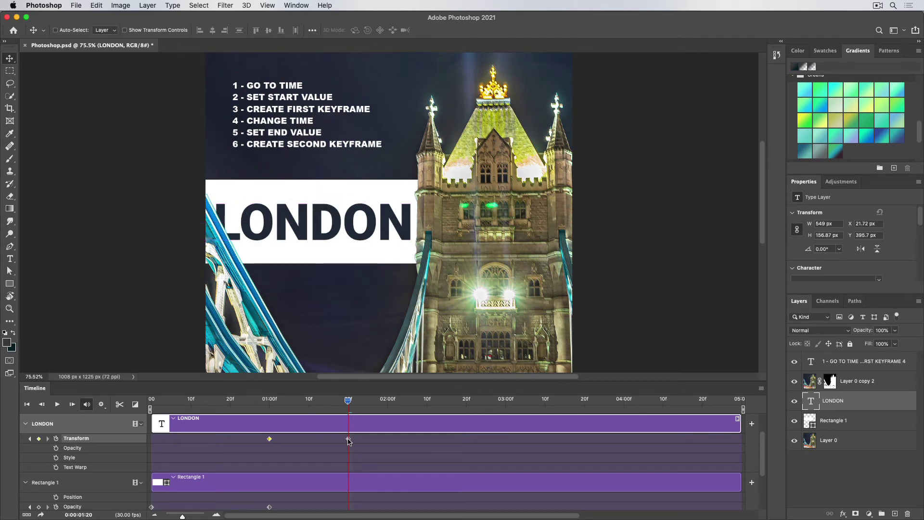
Preview the rectangle and LONDON text animation from the start of the timeline
left_click_drag(341, 409, 92, 403)
key("space")
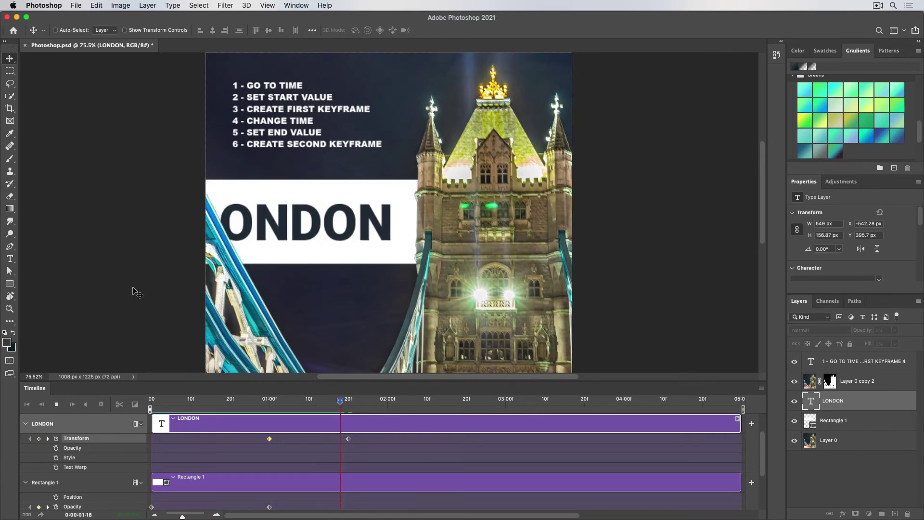
key("space")
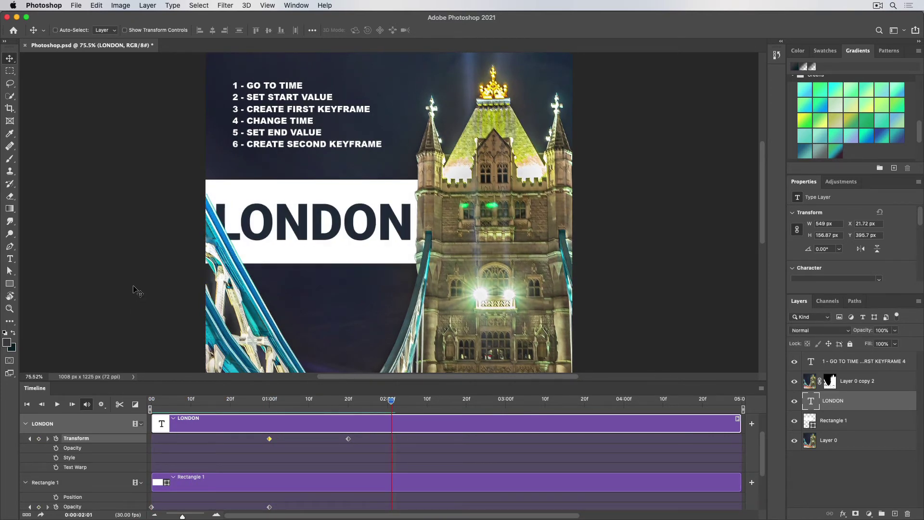
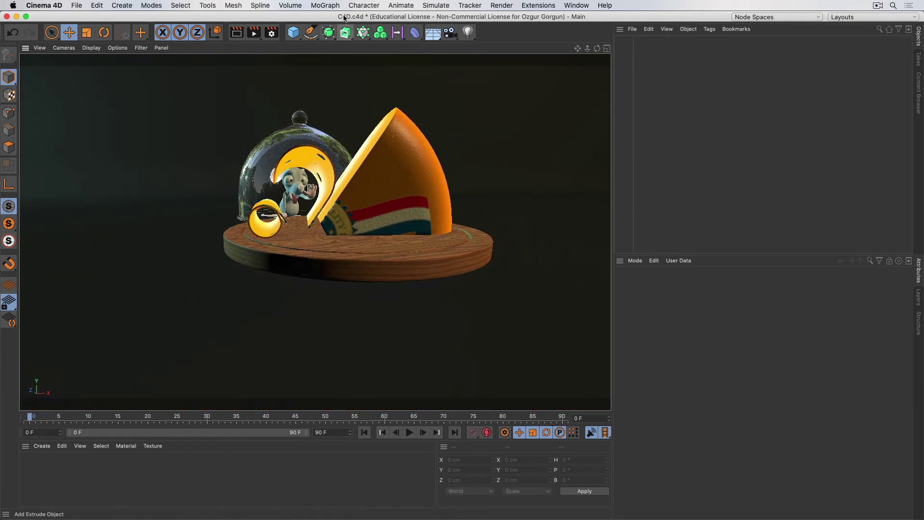
Switch to Cinema 4D, add a MoText object and replace its text with the copied six-step keyframe list
left_click(325, 5)
left_click(337, 94)
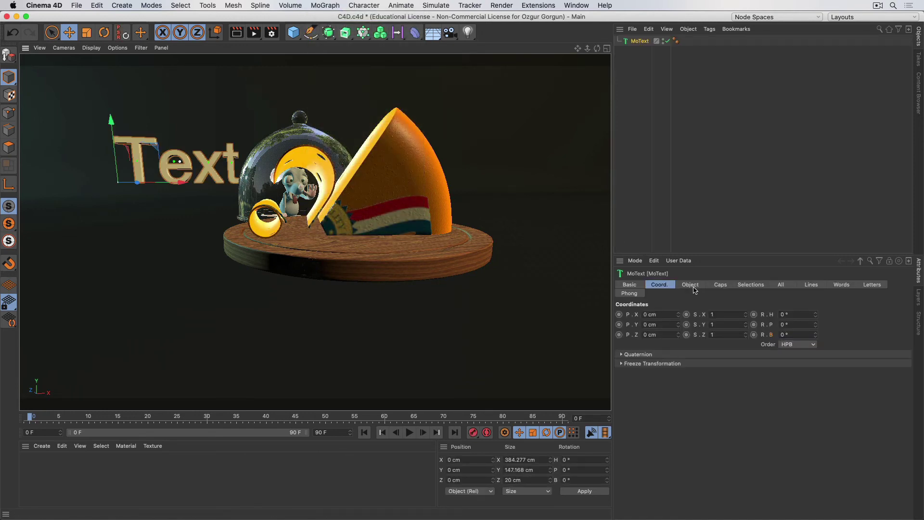
left_click(692, 285)
key("ctrl+a")
key("ctrl+v")
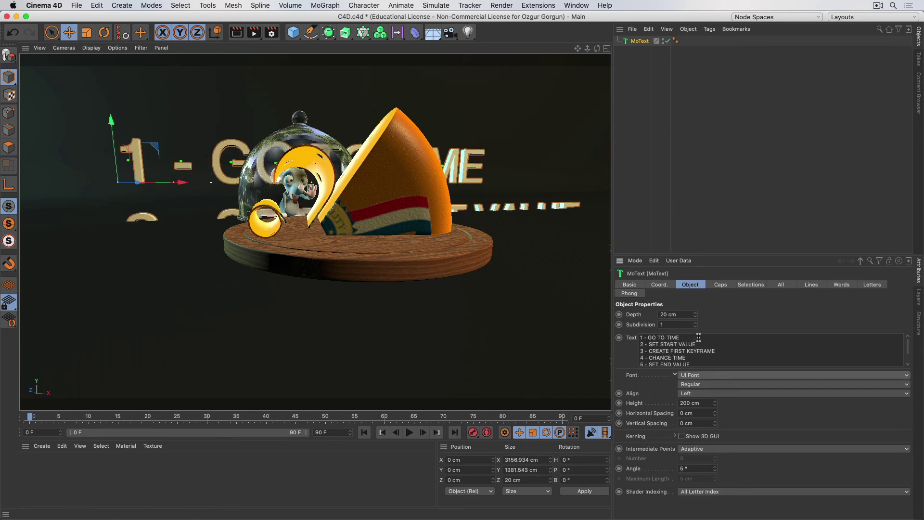
Reduce the MoText height to 48 cm, then move the text beside the orange wedge and rotate its heading to about -39.7°
left_click_drag(715, 409, 704, 469)
left_click_drag(111, 118, 115, 40)
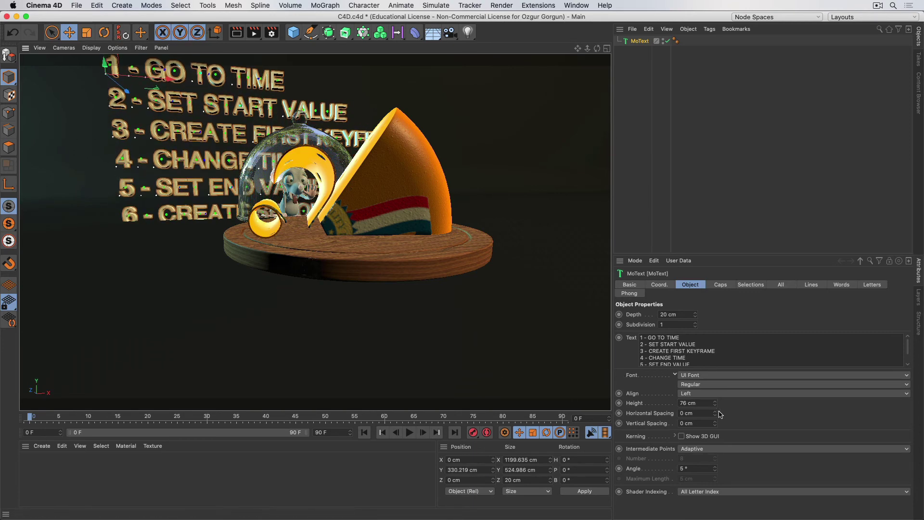
left_click_drag(716, 405, 712, 419)
left_click_drag(144, 88, 473, 111)
key("r")
left_click(473, 111)
key("e")
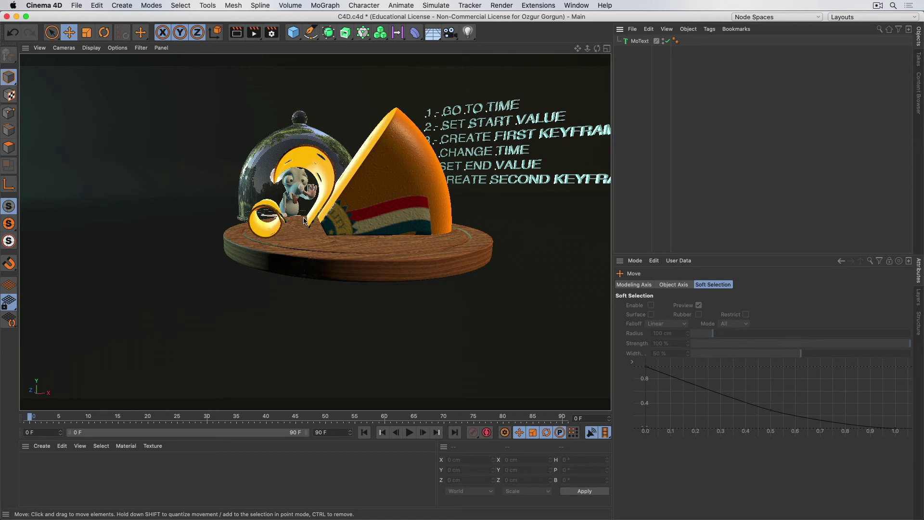
Add a camera, look through it, and move it in to a close-up of the mouse's face inside the glass dome
left_click(449, 34)
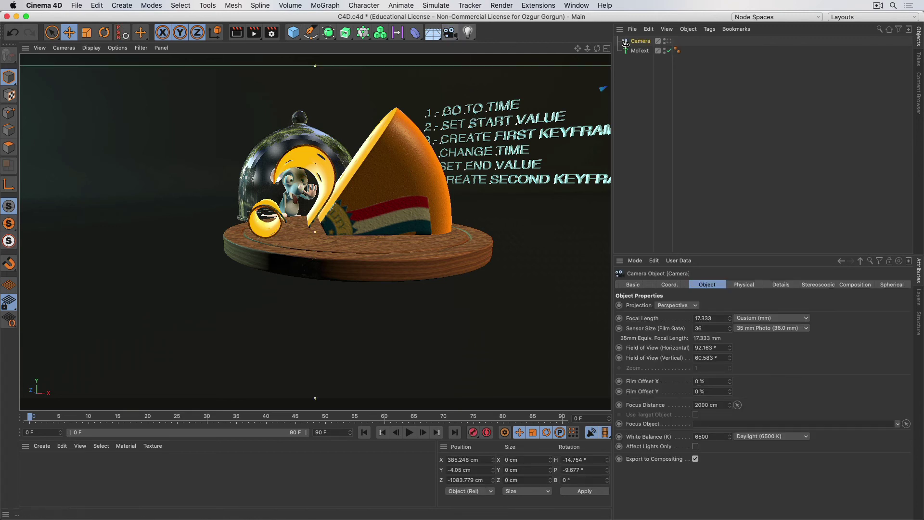
left_click(669, 41)
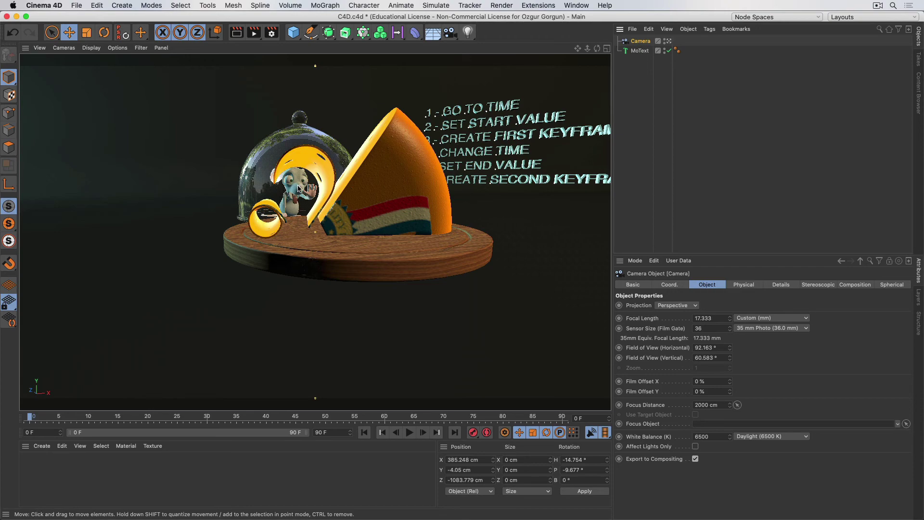
scroll(300, 189, "up", 10)
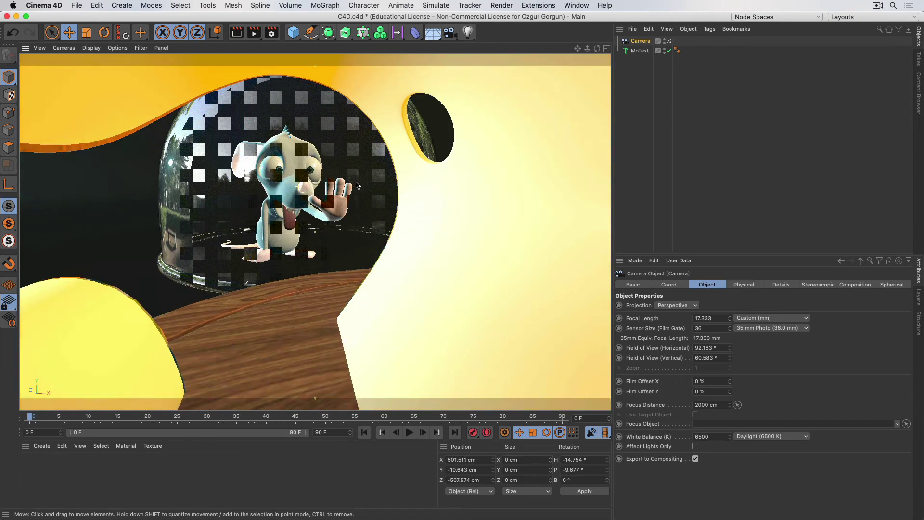
scroll(431, 179, "up", 10)
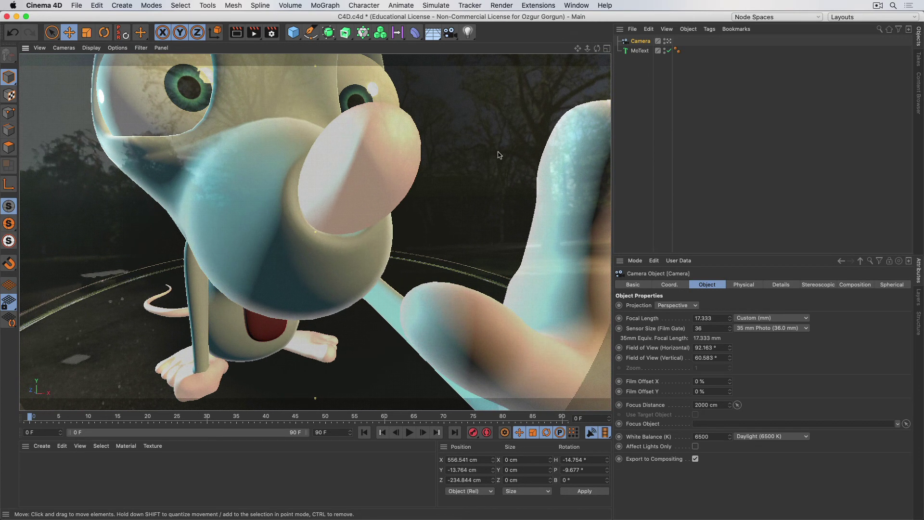
Change the third line of the MoText list to "CREATE FIRST KEYFRAMEs"
left_click(641, 52)
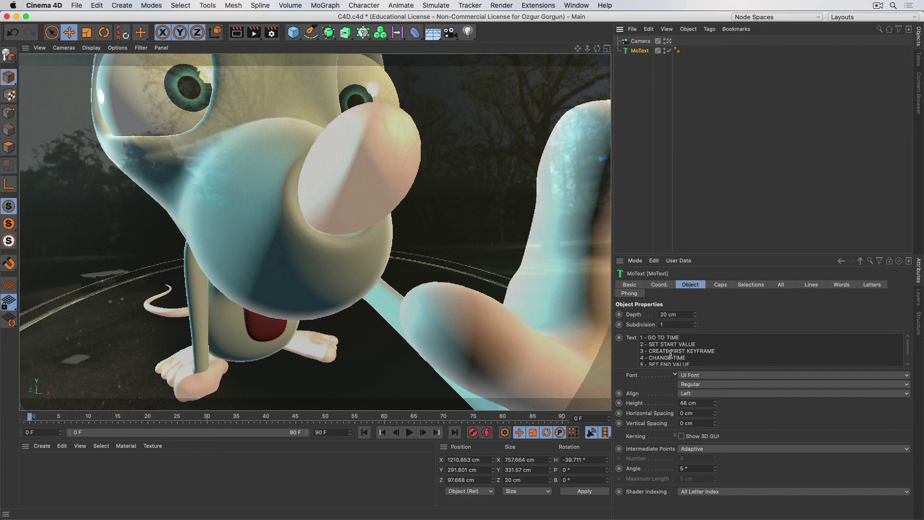
left_click_drag(649, 350, 741, 355)
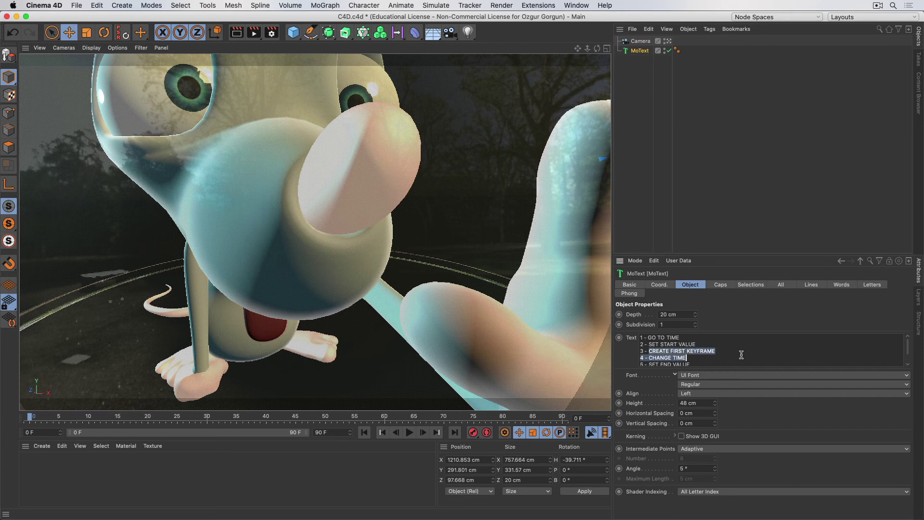
left_click(640, 41)
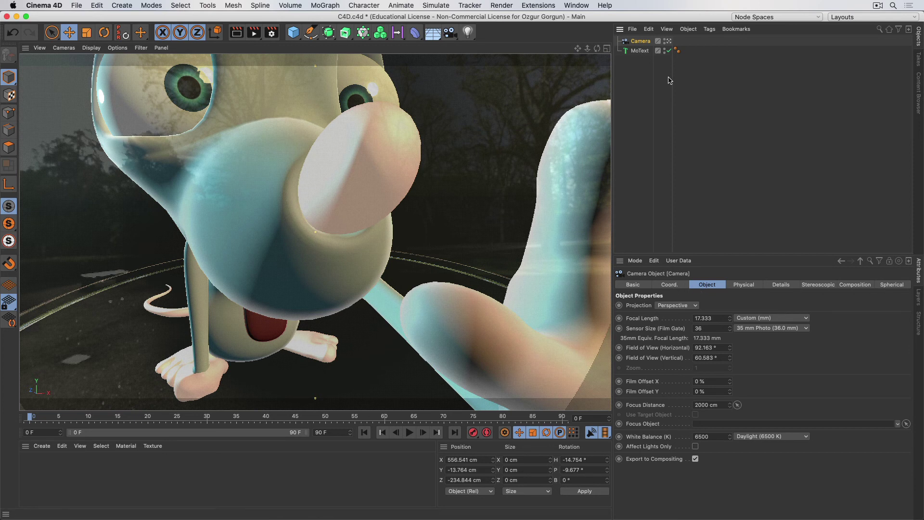
left_click(636, 51)
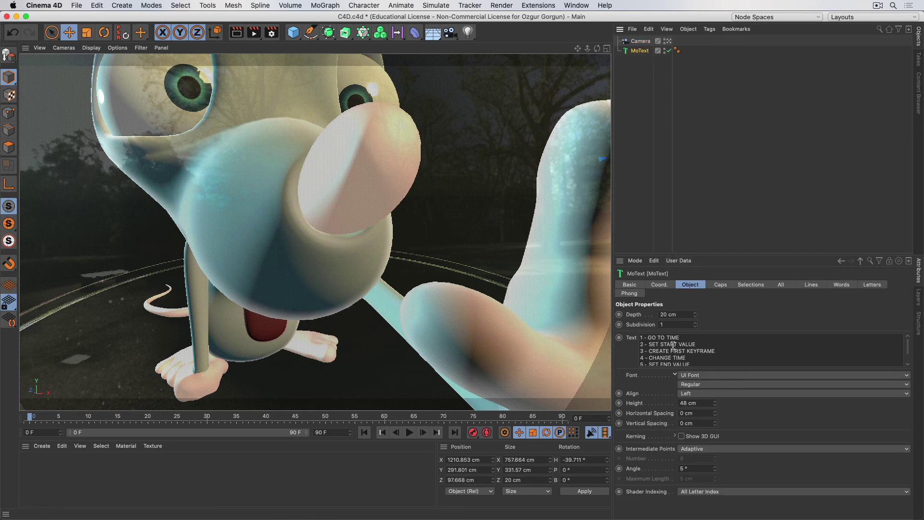
left_click(730, 350)
type("S")
Create the camera's first position and rotation keyframes at frame 0
left_click(641, 42)
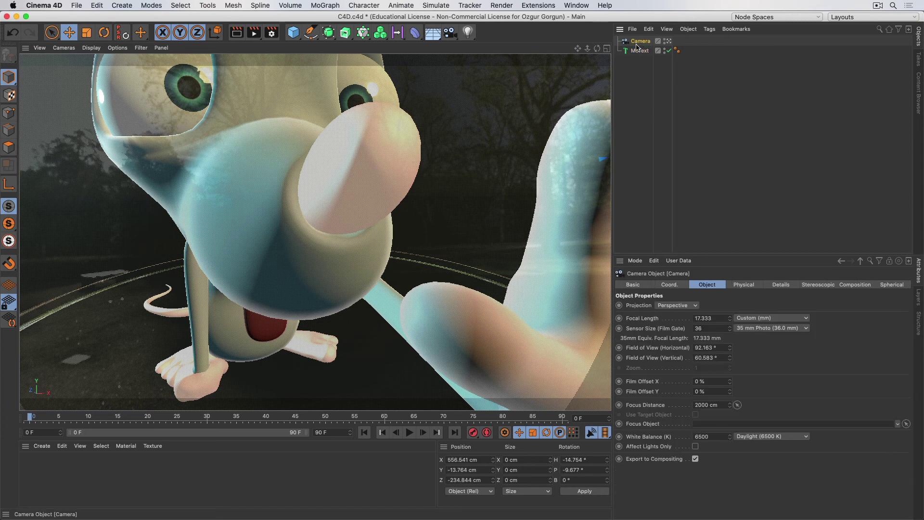
left_click(668, 284)
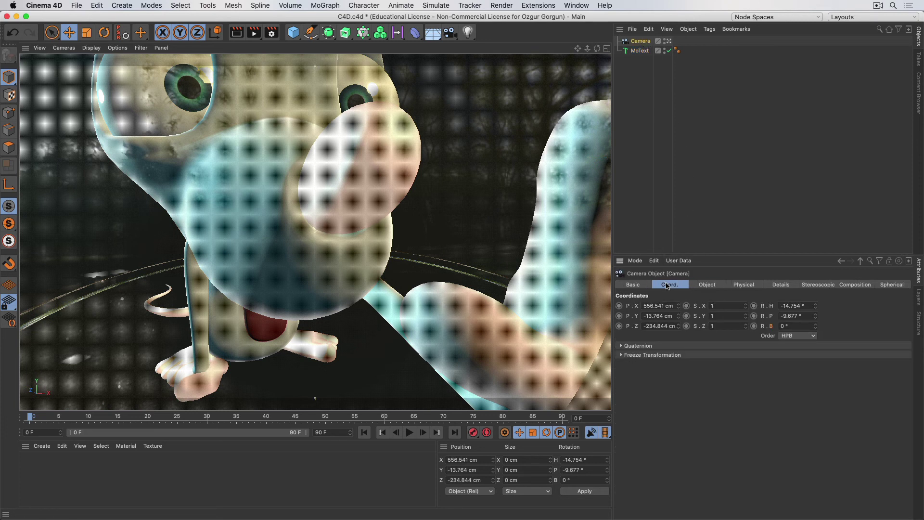
left_click(620, 305)
left_click(620, 316)
left_click(755, 306)
left_click(755, 317)
Go to frame 60 and pull the camera back until the whole scene and the step list are in view
left_click(642, 50)
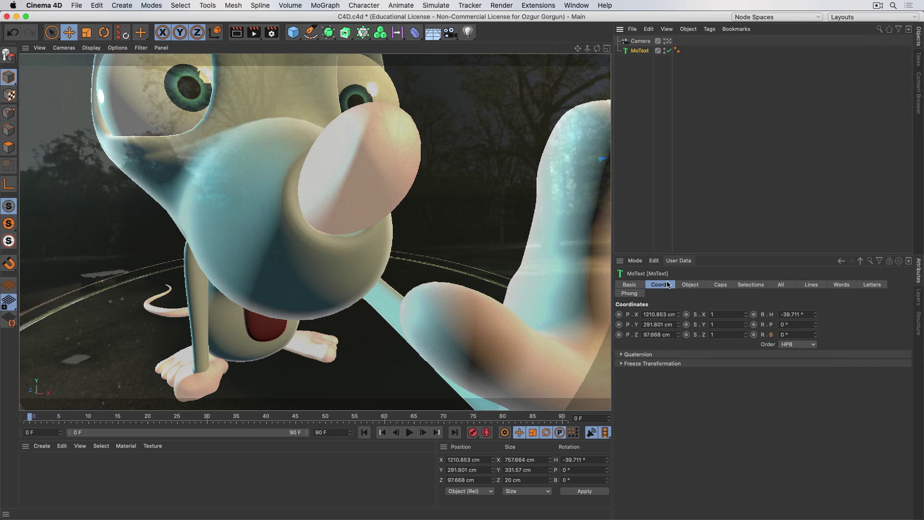
left_click(693, 285)
triple_click(686, 349)
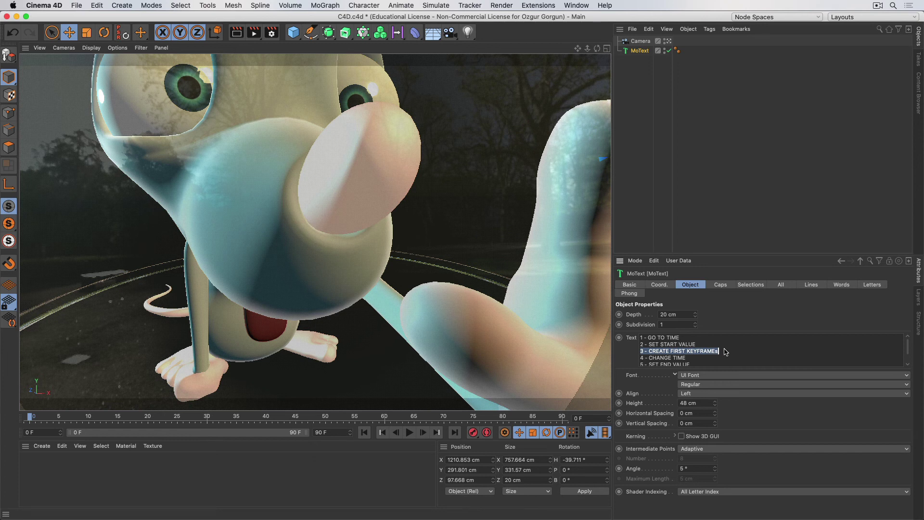
left_click_drag(376, 418, 385, 418)
left_click_drag(660, 357, 694, 358)
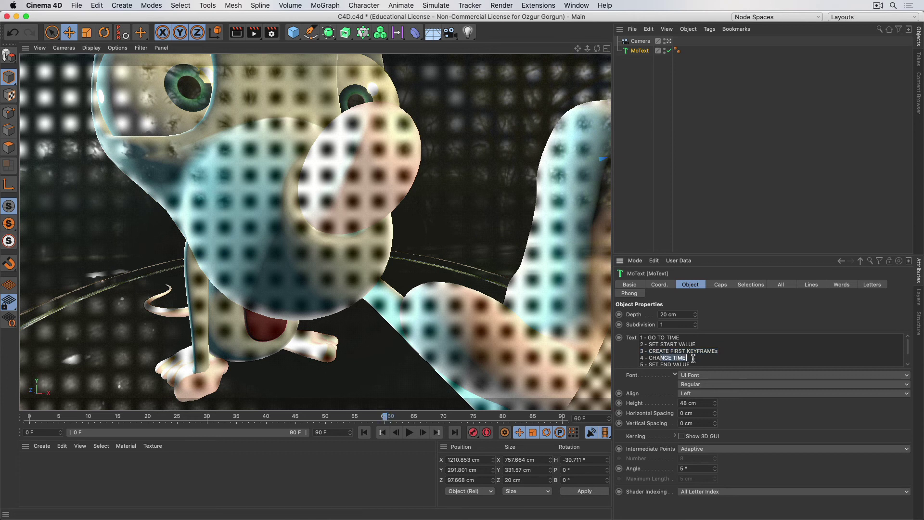
left_click(668, 358)
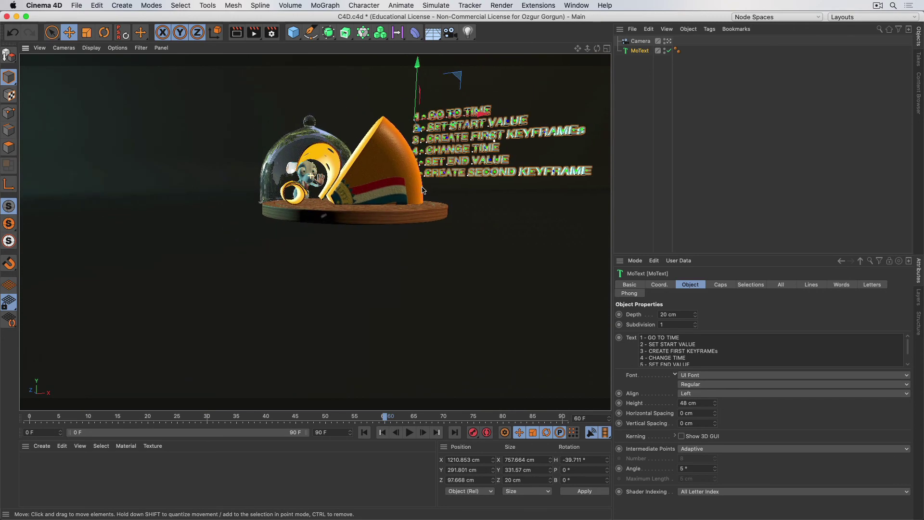
Create the camera's second position and rotation keyframes at frame 60
left_click(640, 42)
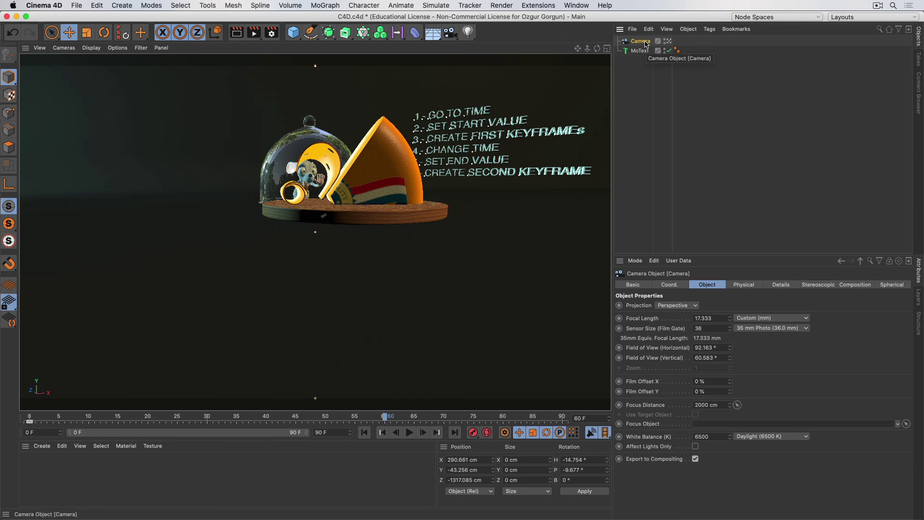
left_click(670, 285)
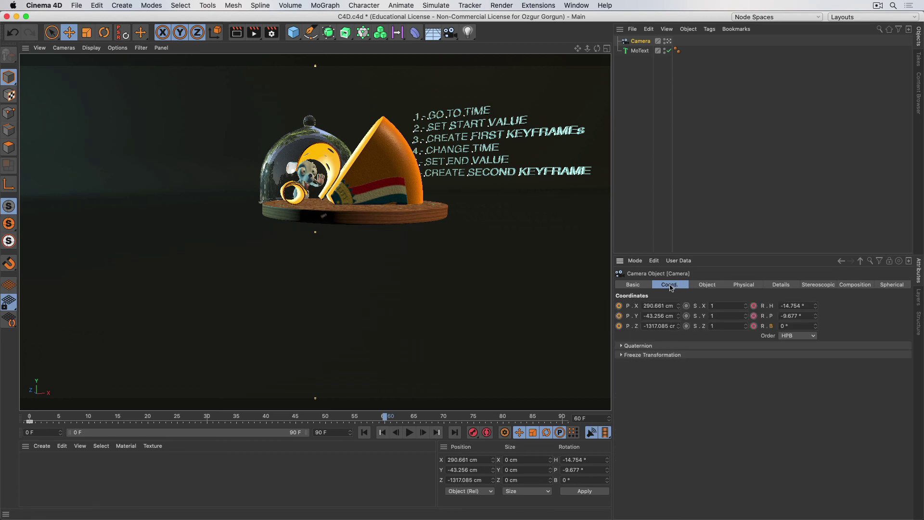
left_click(619, 305)
left_click(619, 316)
left_click(620, 326)
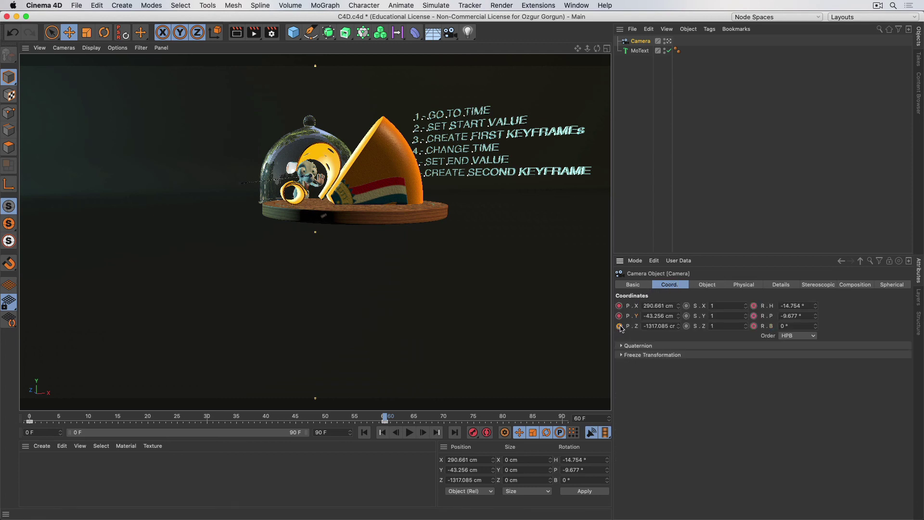
left_click(754, 316)
left_click(754, 326)
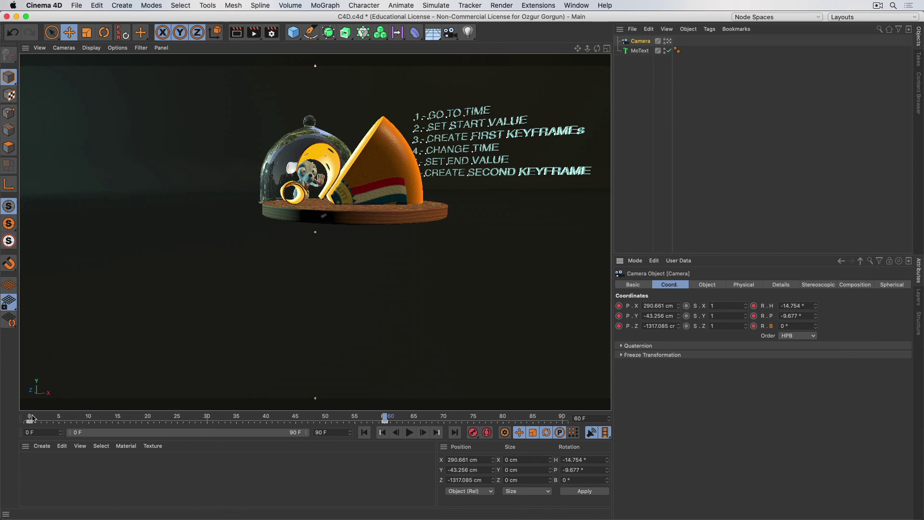
Play the camera pull-back from frame 0 to check the animation
left_click(365, 432)
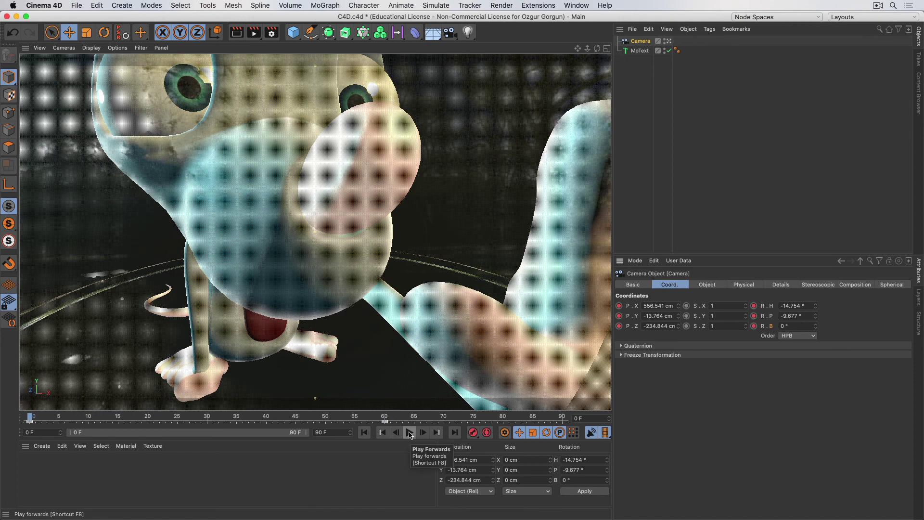
left_click(410, 433)
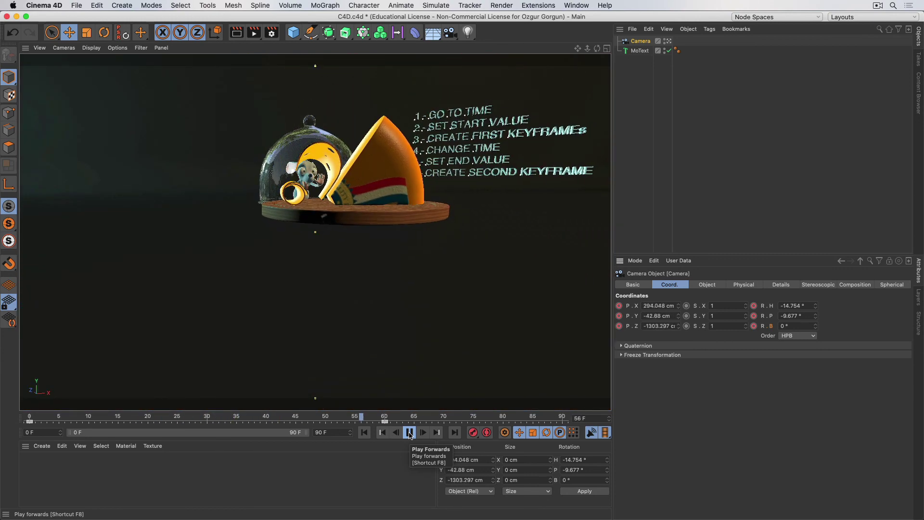
left_click(410, 433)
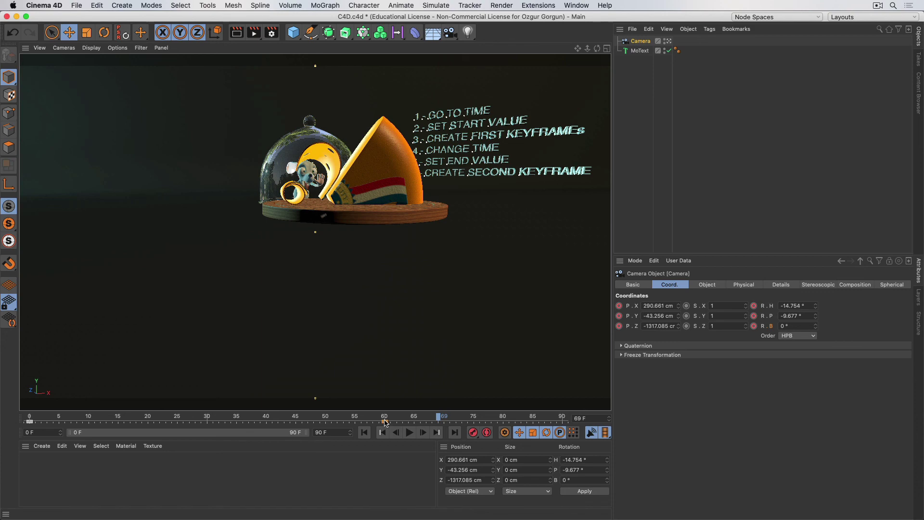
Move the camera's second set of keyframes to frame 90 and preview the slower move from frame 0
left_click_drag(385, 423, 563, 430)
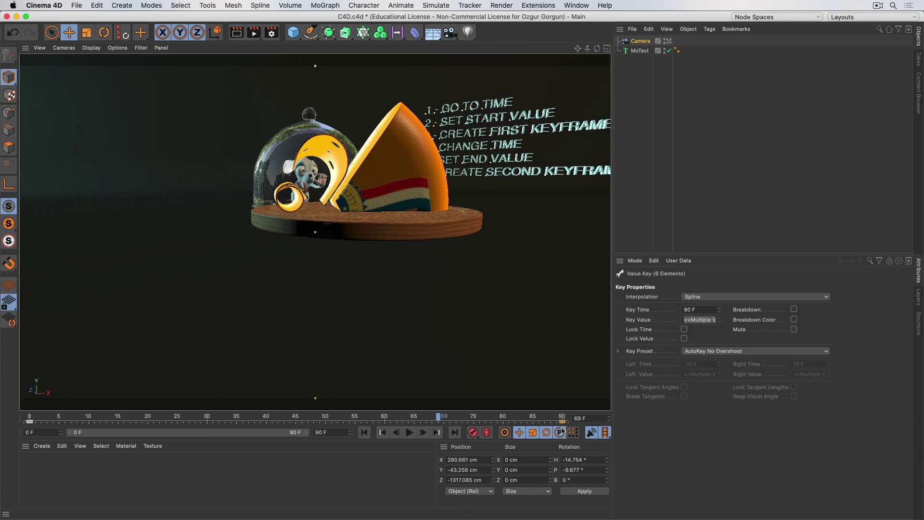
left_click(365, 432)
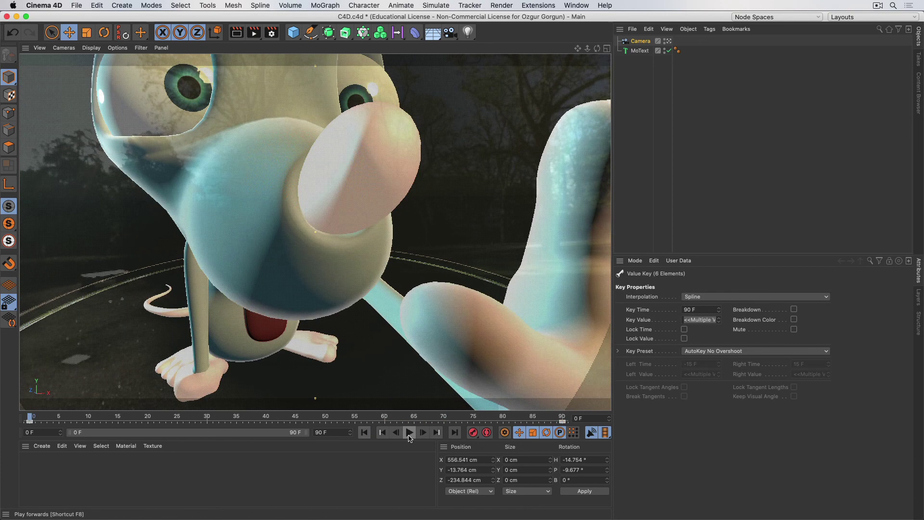
left_click(410, 432)
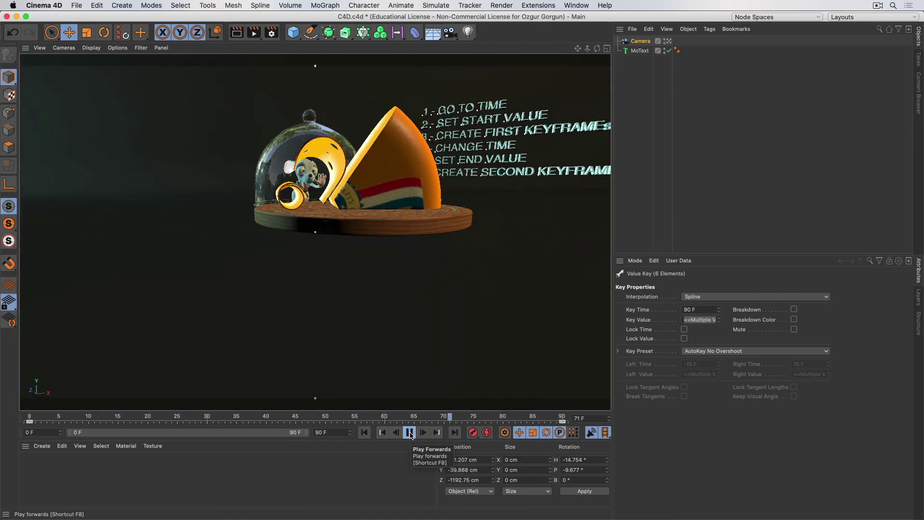
left_click(410, 433)
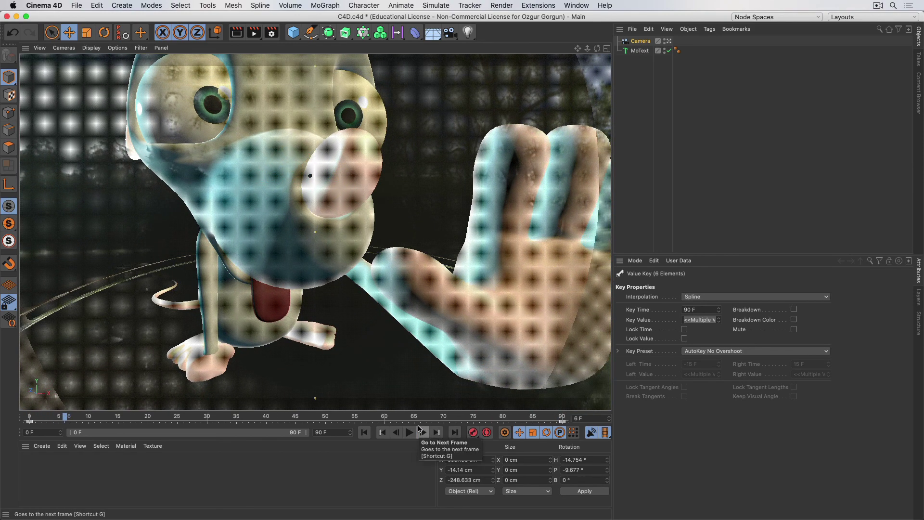